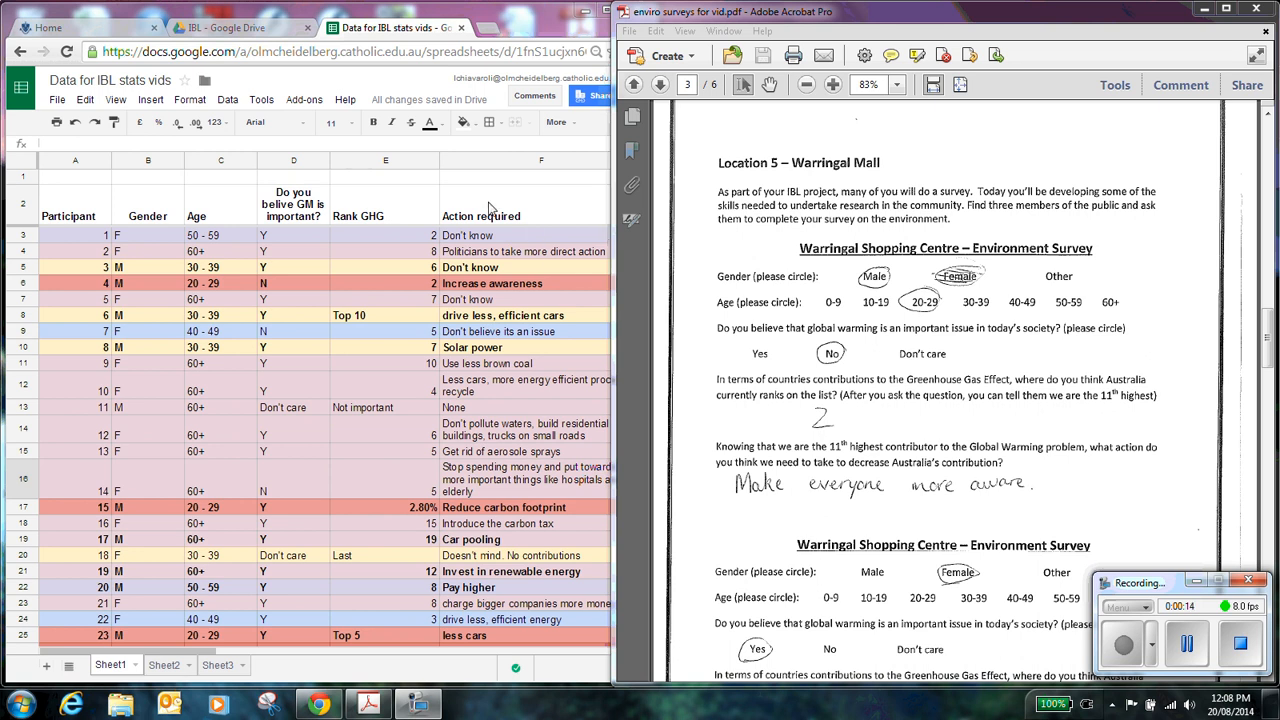
Step: Minimize the survey PDF, open Google Drive in a new browser tab and maximize the browser window
left_click(1206, 10)
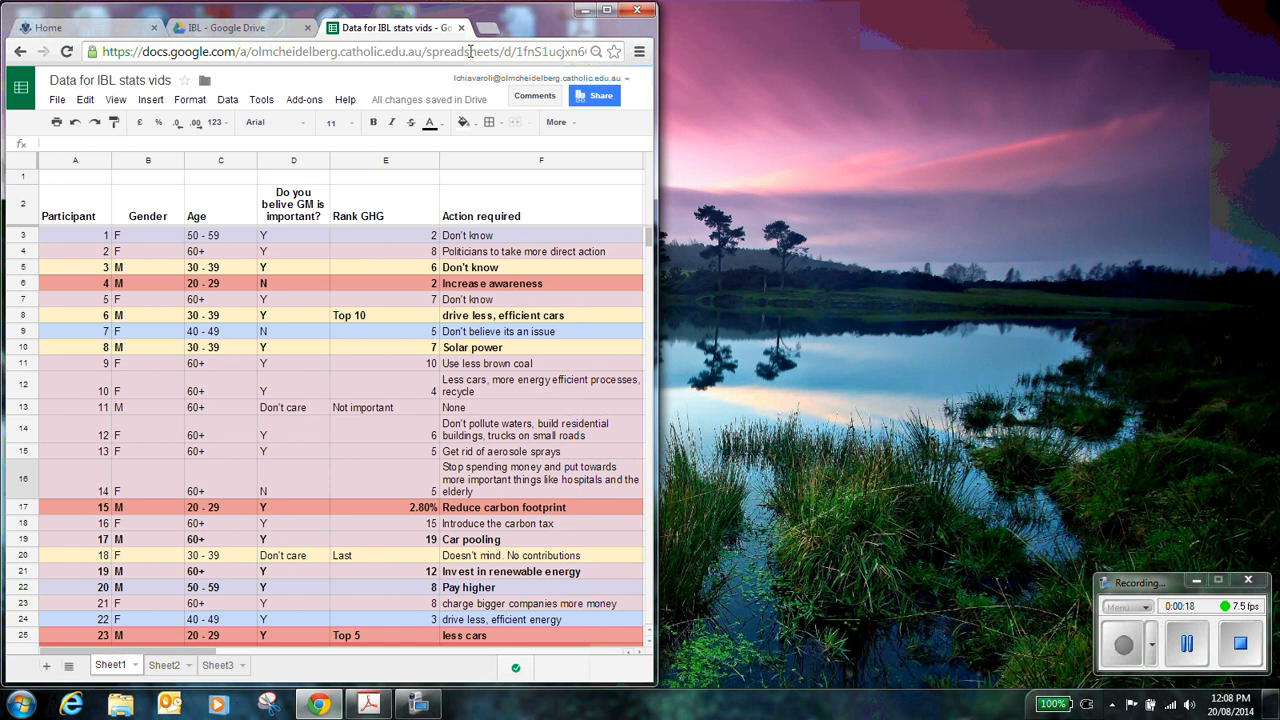
left_click(488, 27)
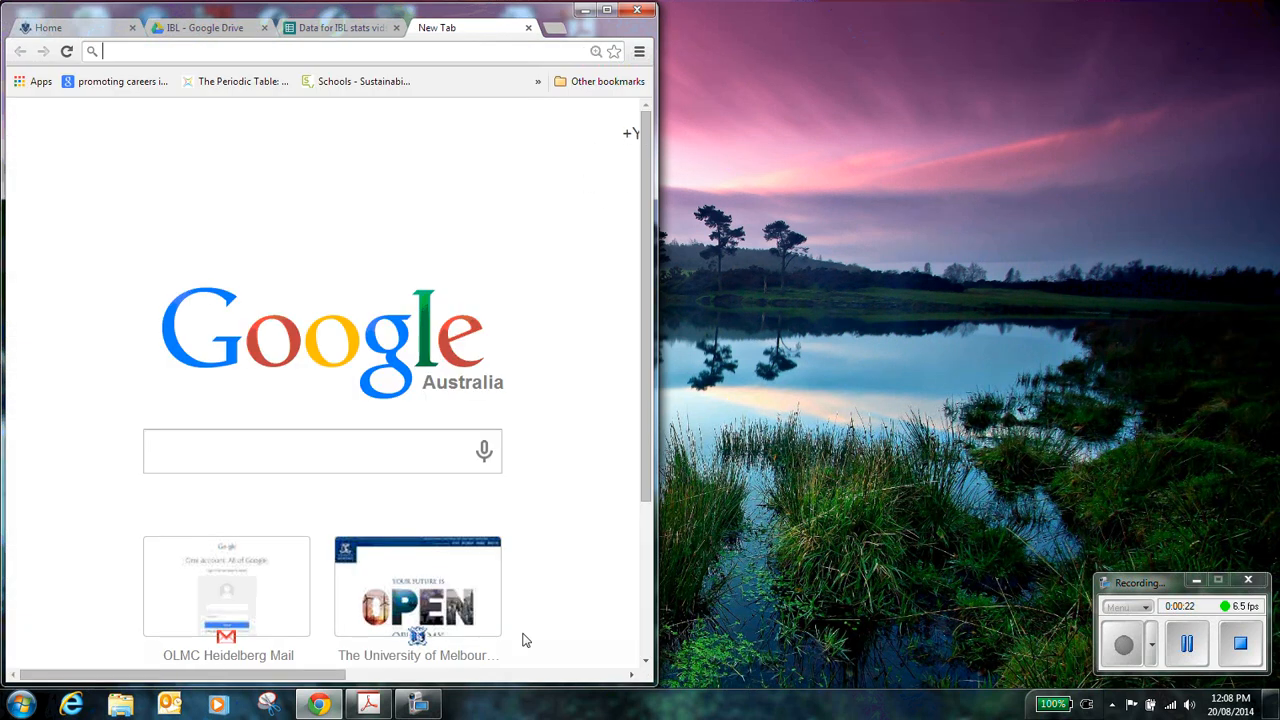
left_click_drag(325, 675, 600, 678)
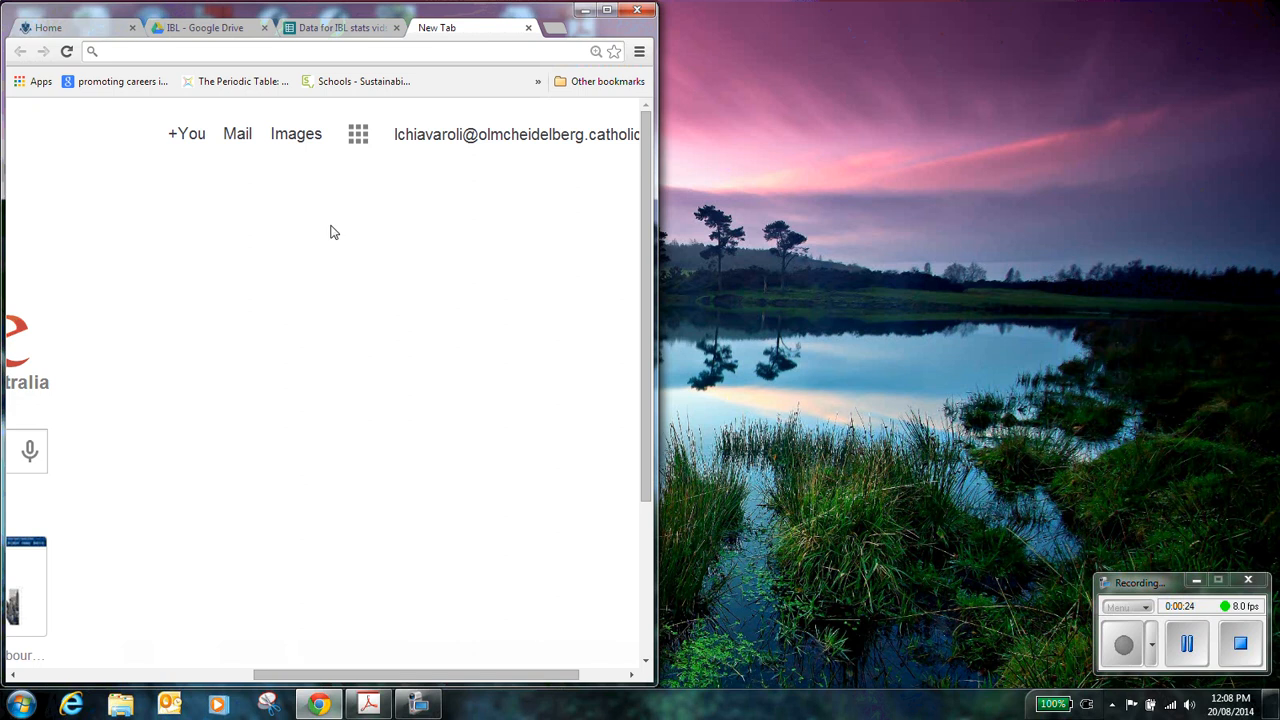
left_click(358, 135)
left_click(405, 378)
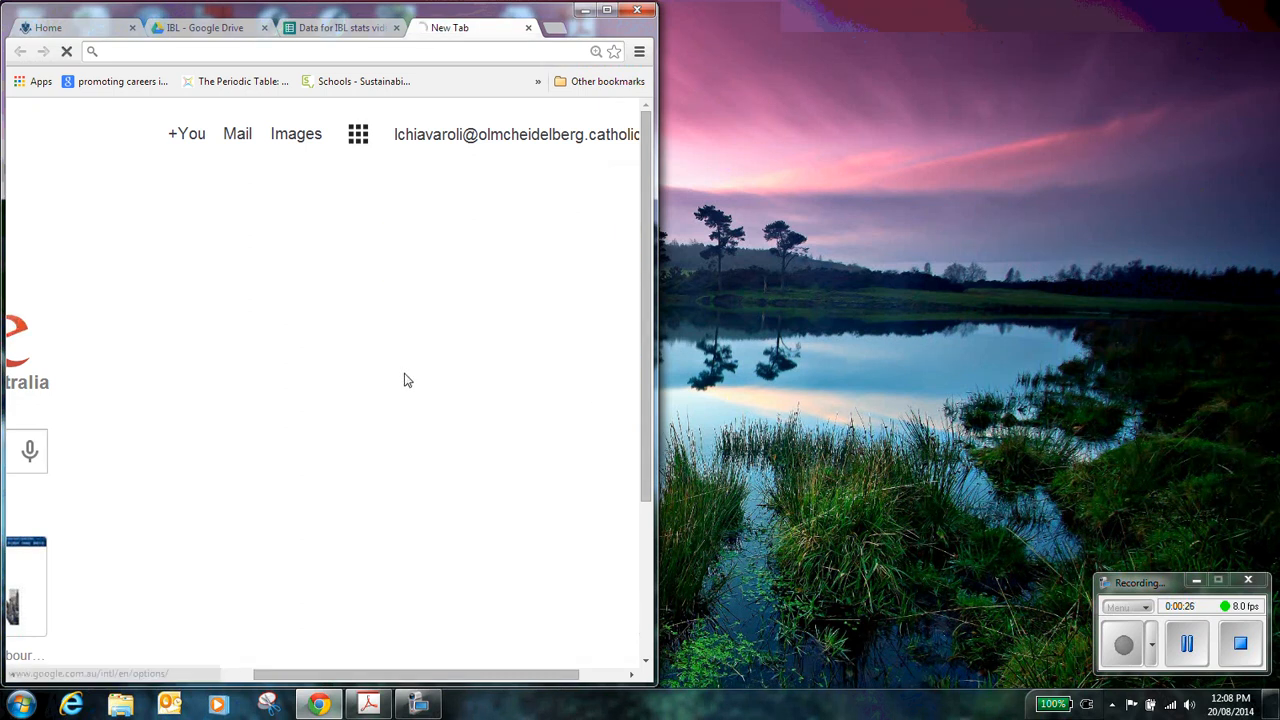
left_click(606, 10)
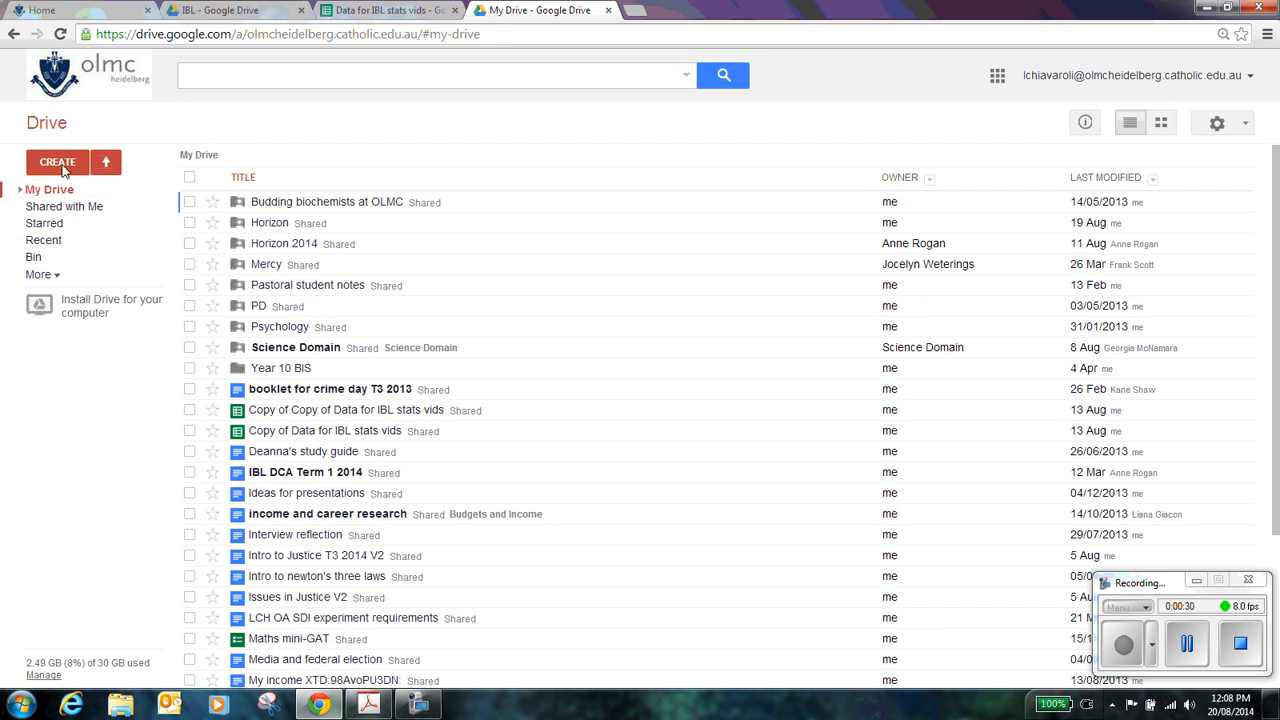
Step: Create a blank spreadsheet from Drive, close it and return to the Data for IBL stats vids spreadsheet
left_click(57, 162)
left_click(86, 323)
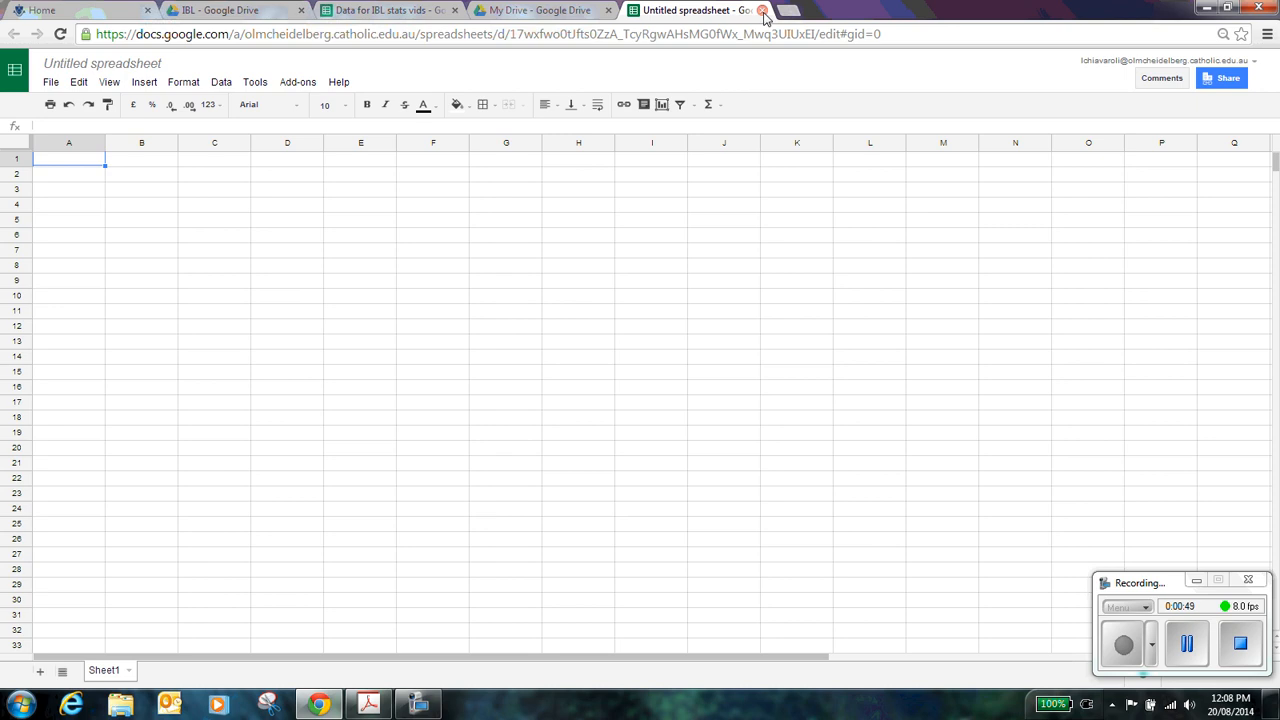
left_click(763, 10)
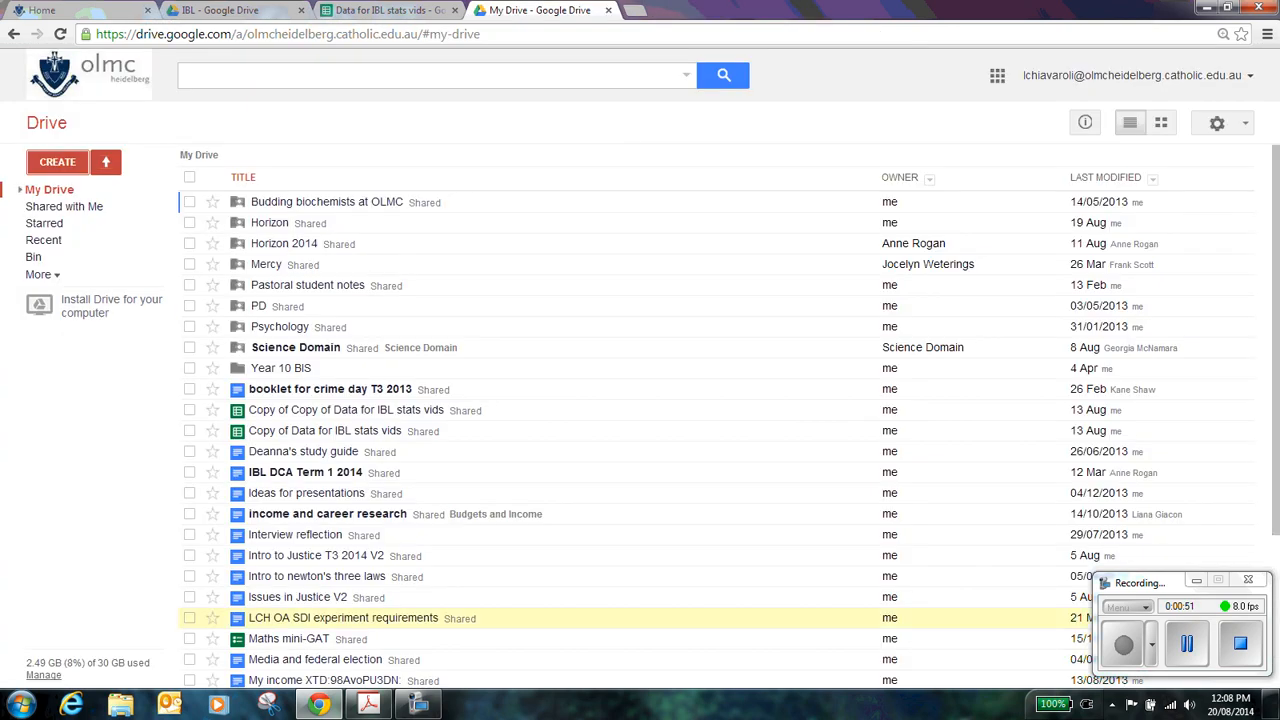
left_click(389, 9)
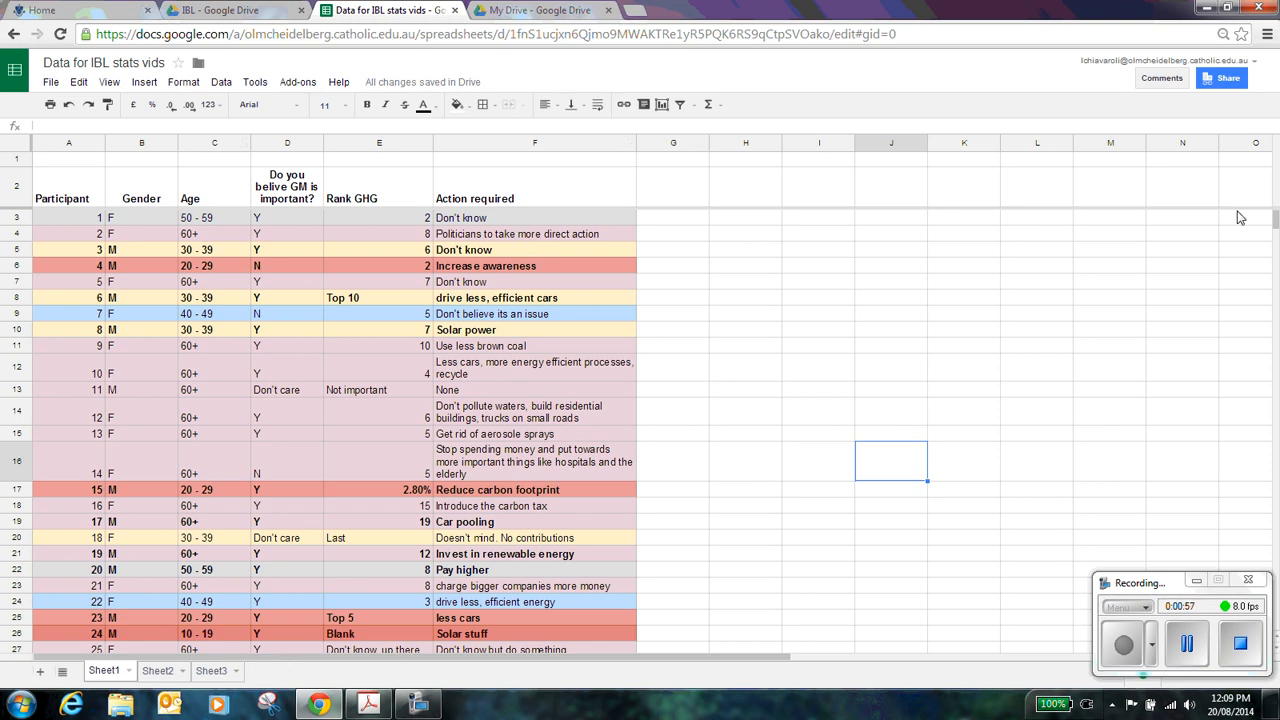
Step: Examine the scanned surveys in the enviro surveys PDF back to its first page, and the recorded responses in Sheet2
left_click(369, 705)
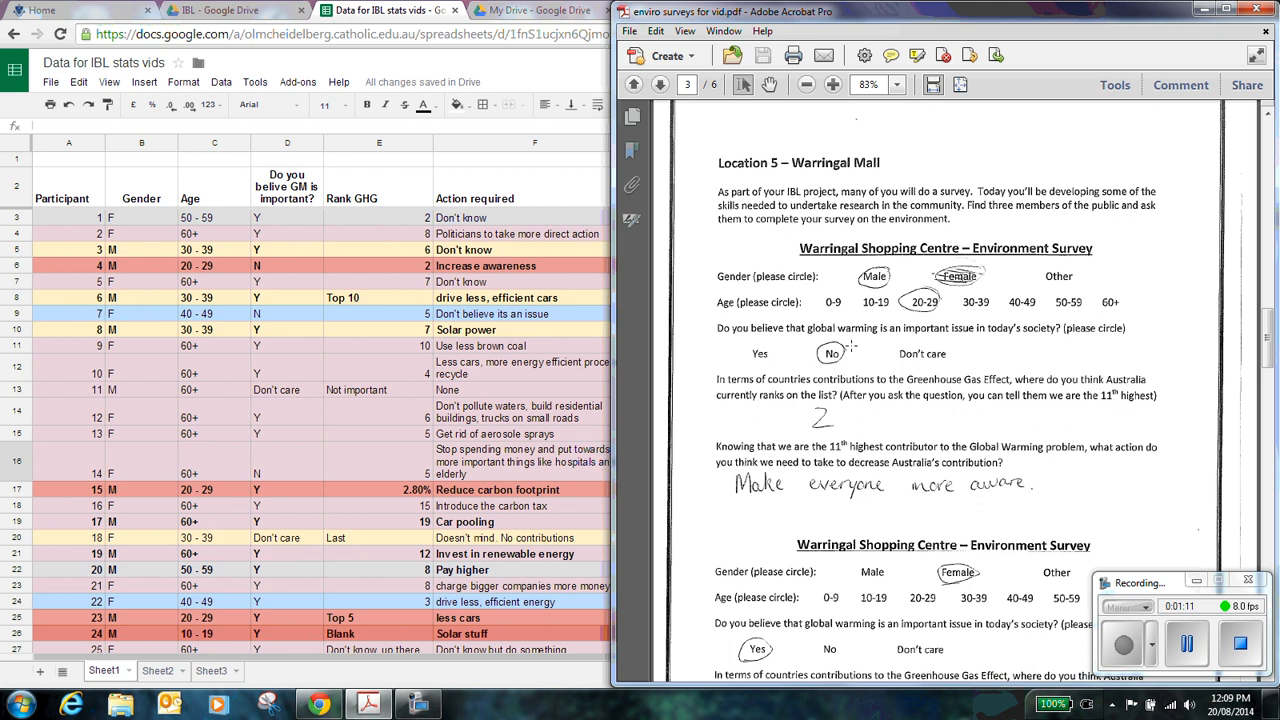
scroll(849, 344, "up", 10)
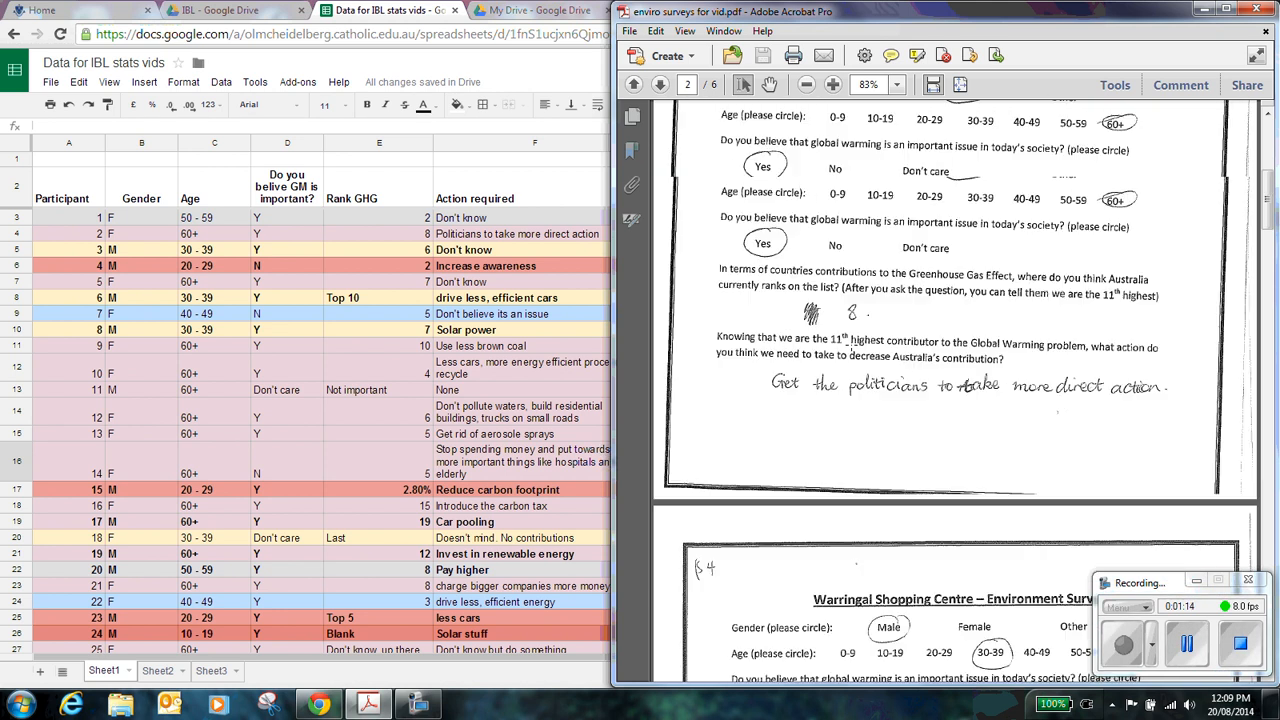
scroll(849, 341, "up", 10)
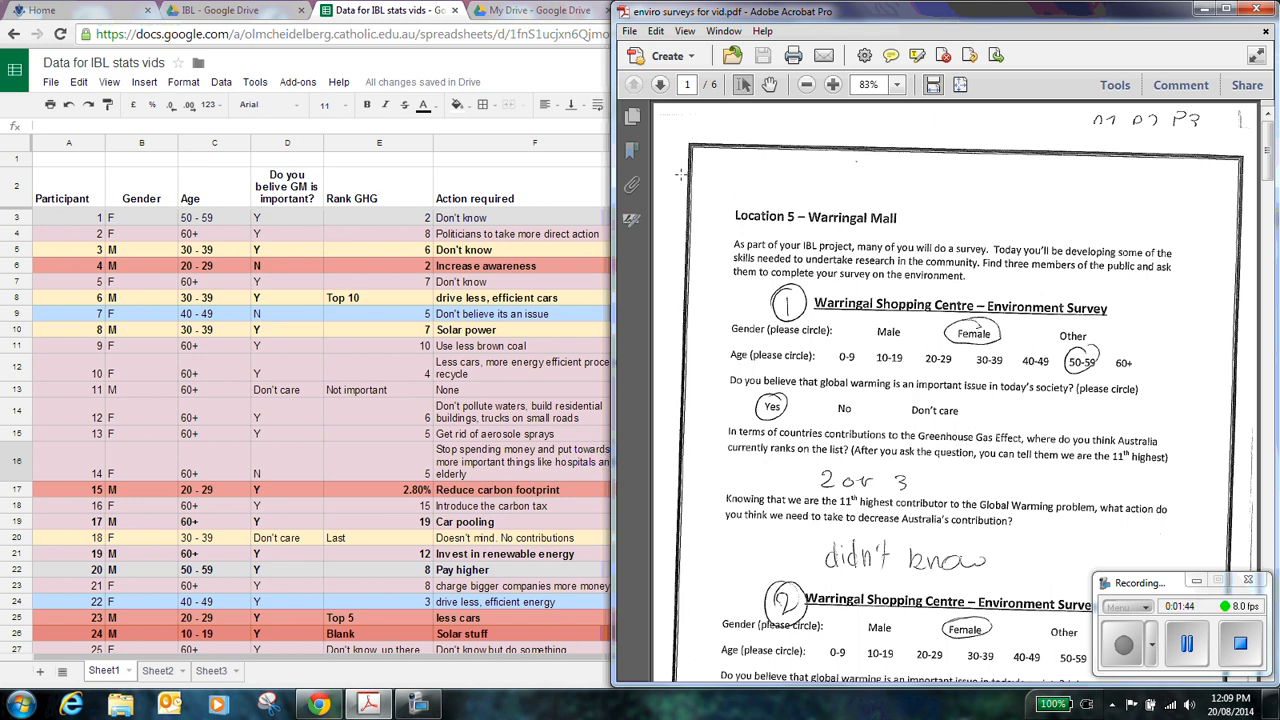
left_click(1205, 12)
left_click(160, 671)
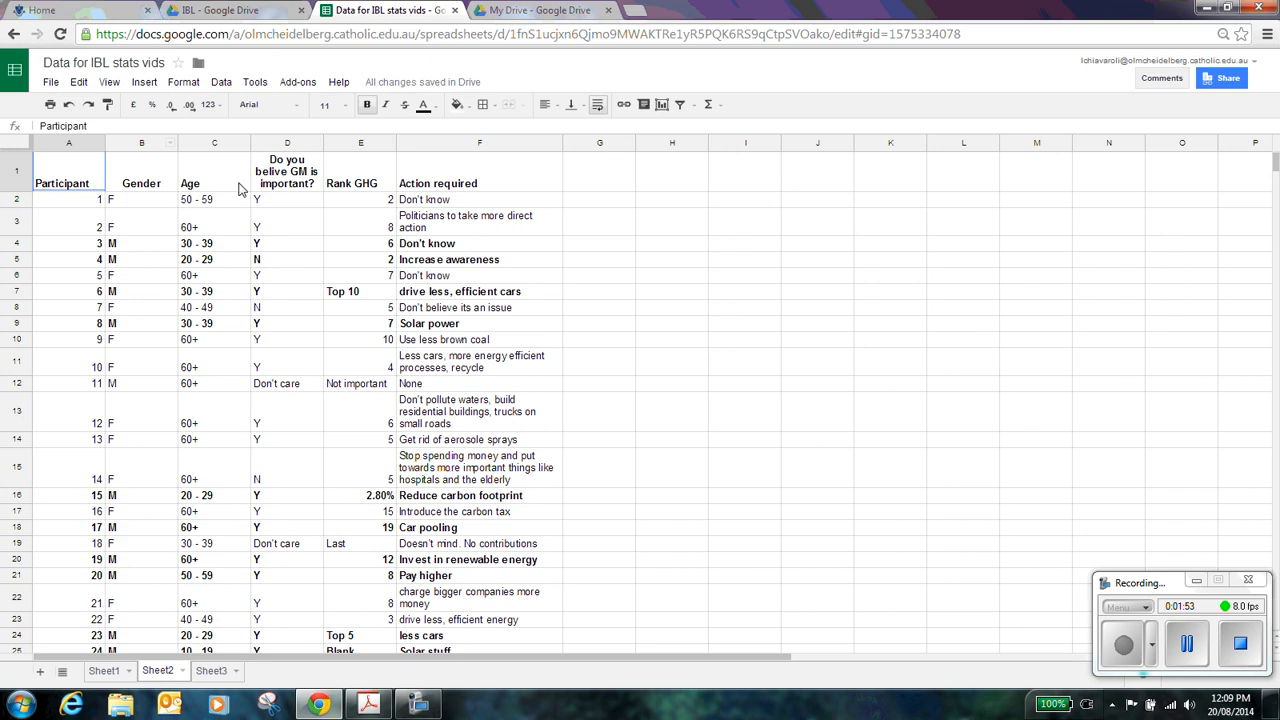
Step: Freeze the first row of Sheet3 so that the column headings stay in view while scrolling
left_click(218, 673)
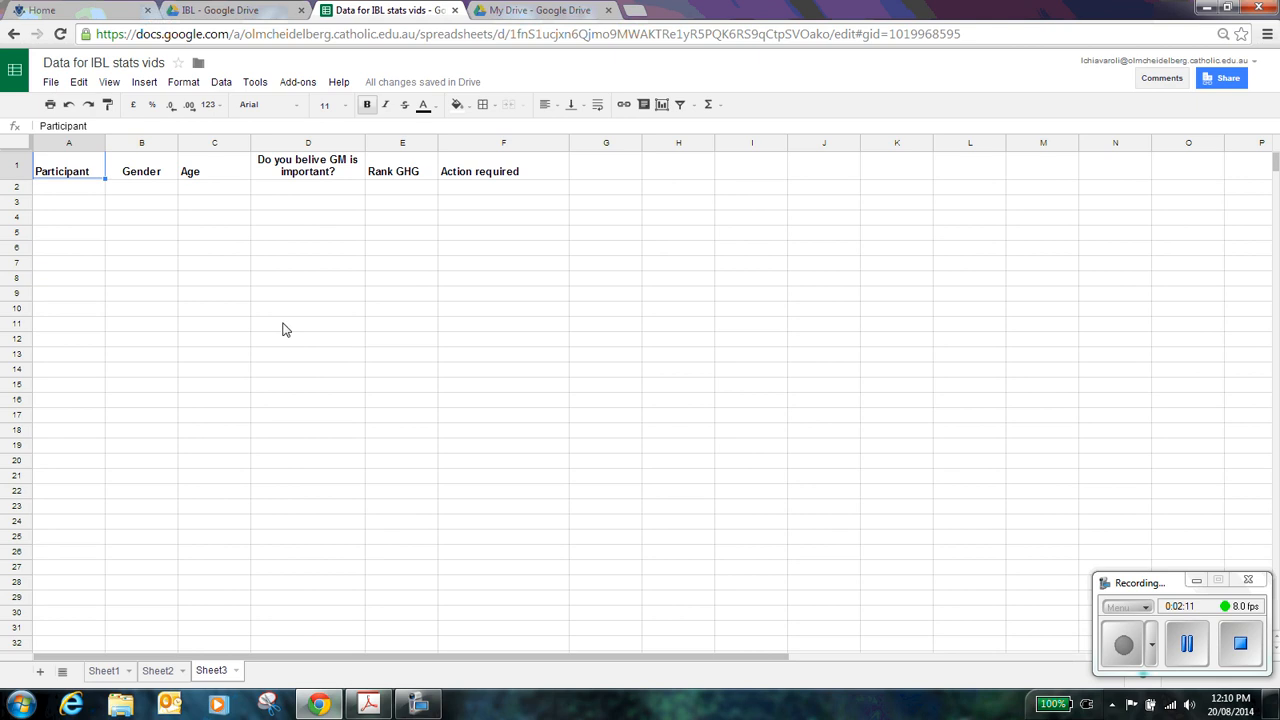
scroll(241, 311, "down", 1)
scroll(95, 570, "up", 1)
scroll(90, 495, "down", 5)
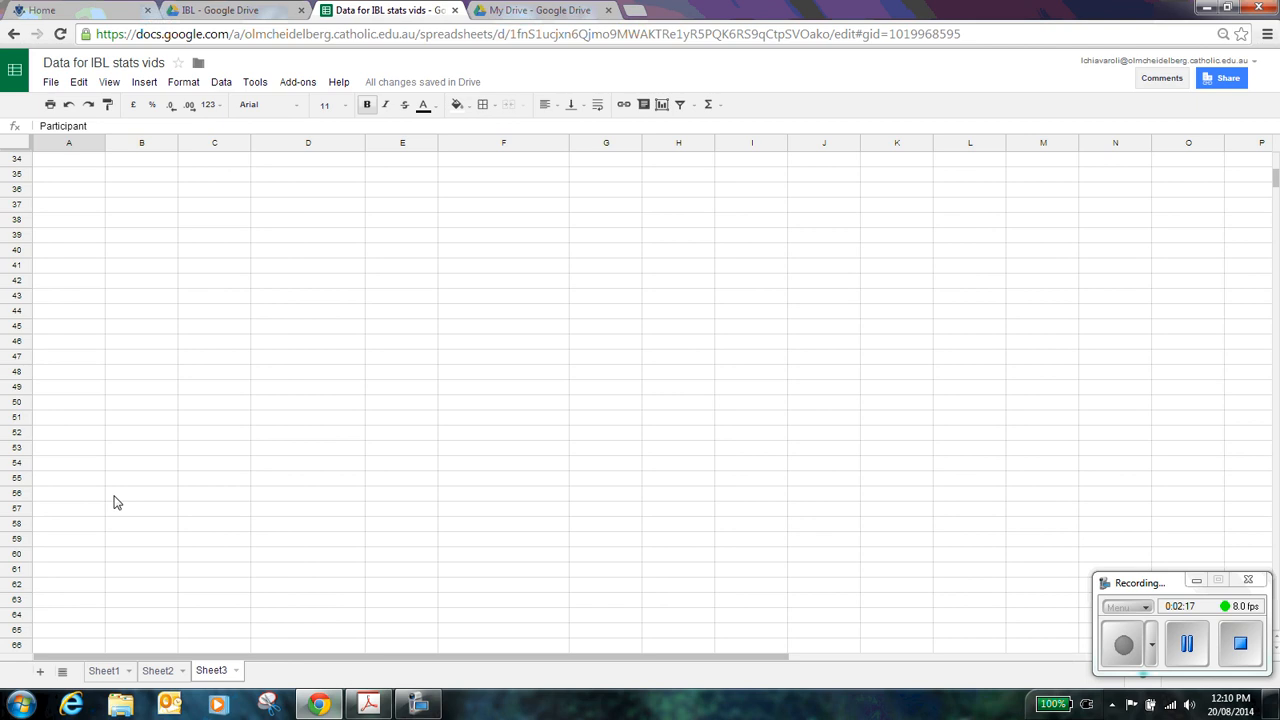
scroll(114, 503, "up", 5)
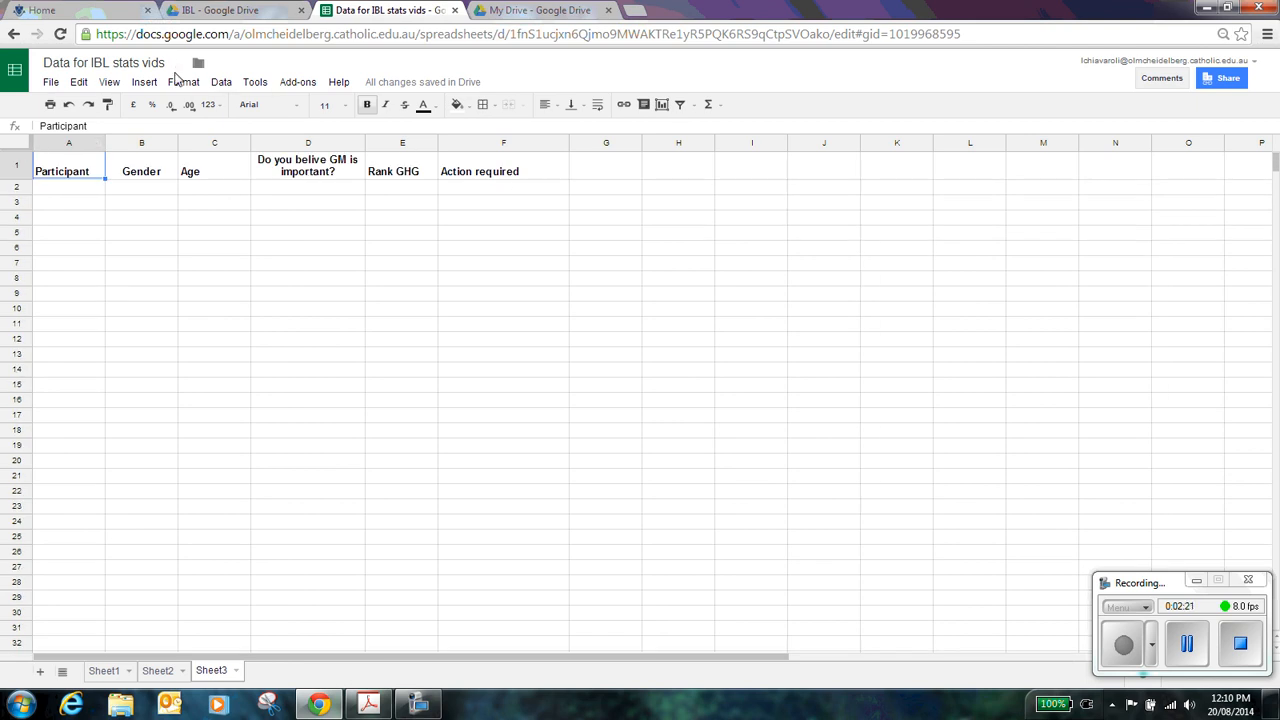
left_click(110, 85)
mouse_move(83, 86)
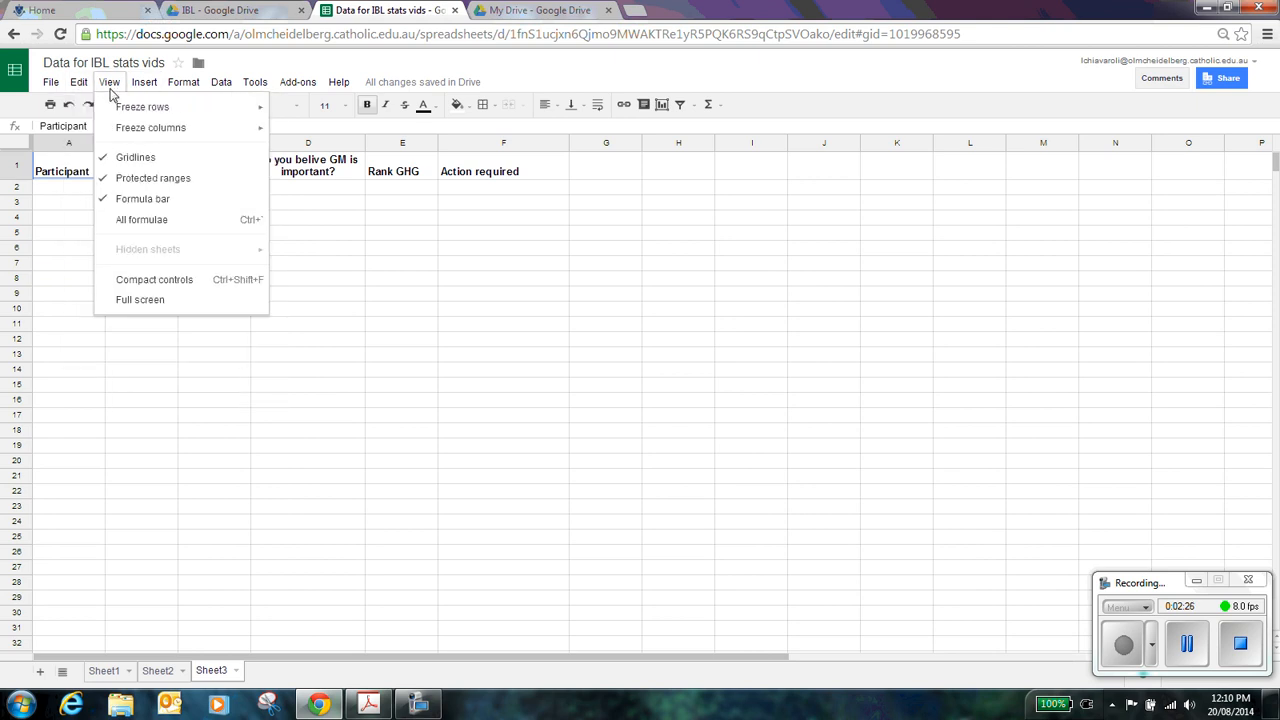
mouse_move(113, 115)
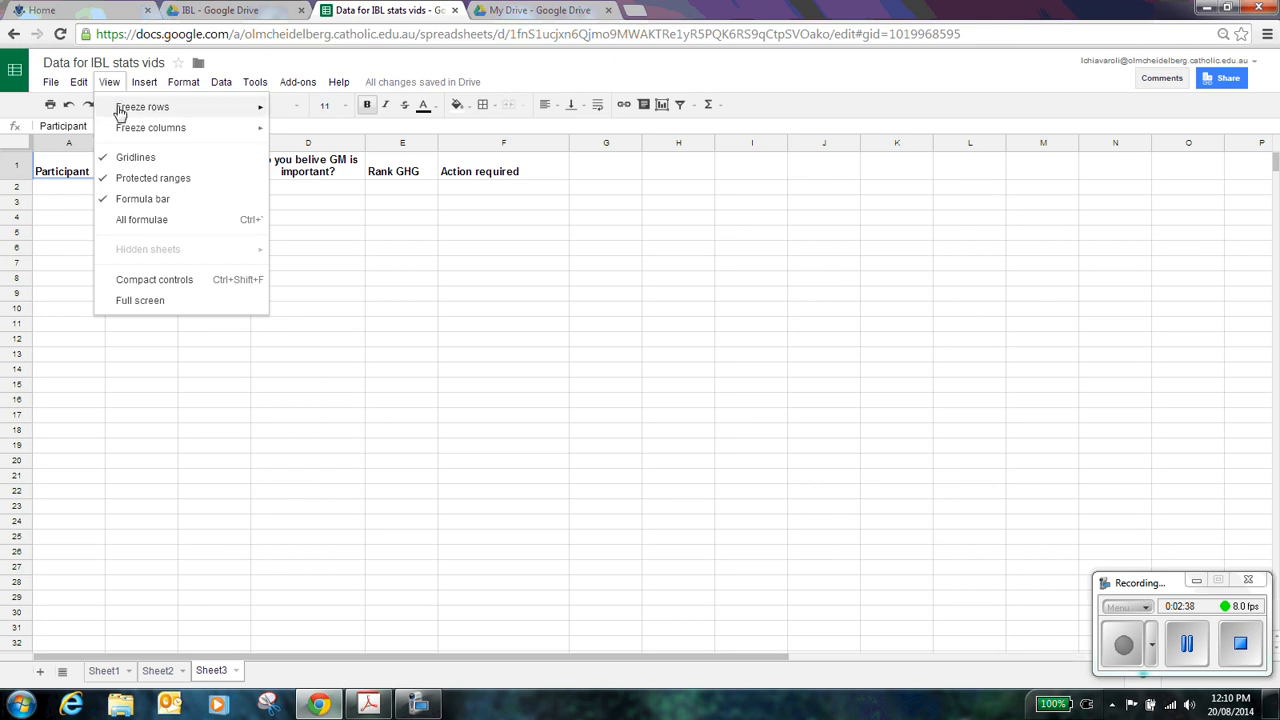
mouse_move(188, 112)
left_click(312, 143)
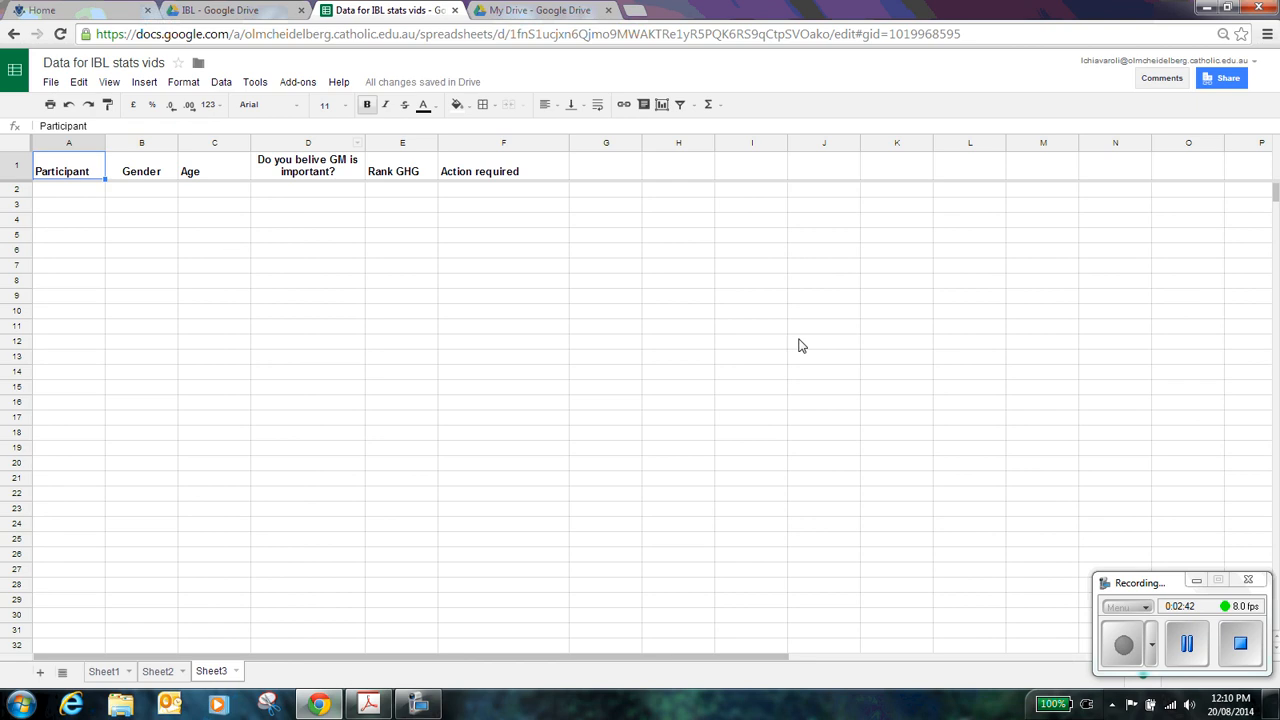
scroll(798, 340, "down", 20)
scroll(796, 326, "down", 2)
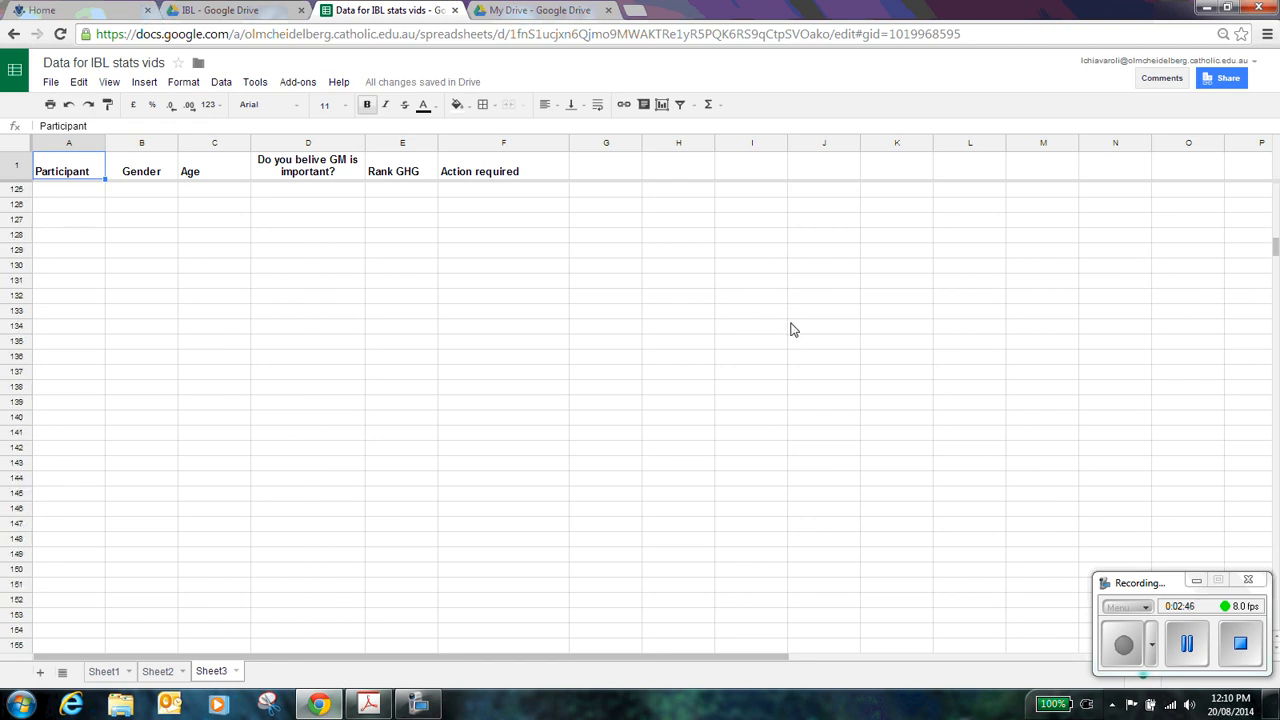
scroll(790, 330, "up", 20)
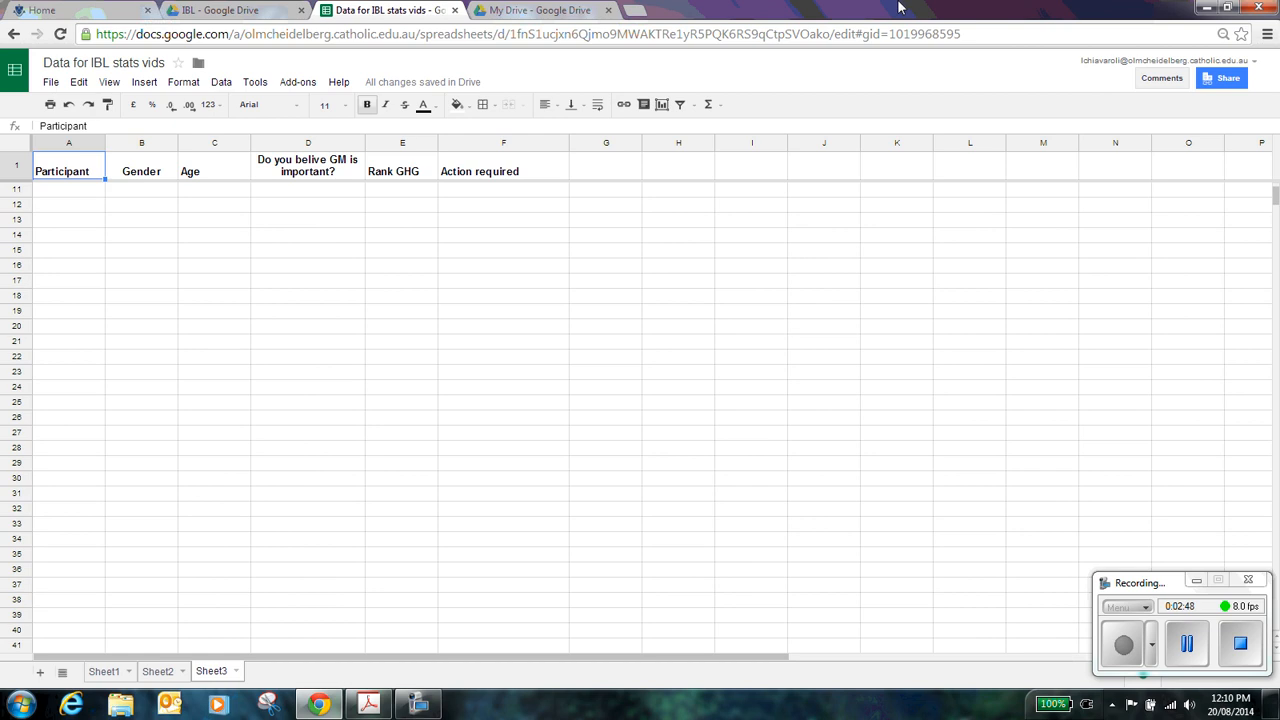
scroll(836, 301, "up", 3)
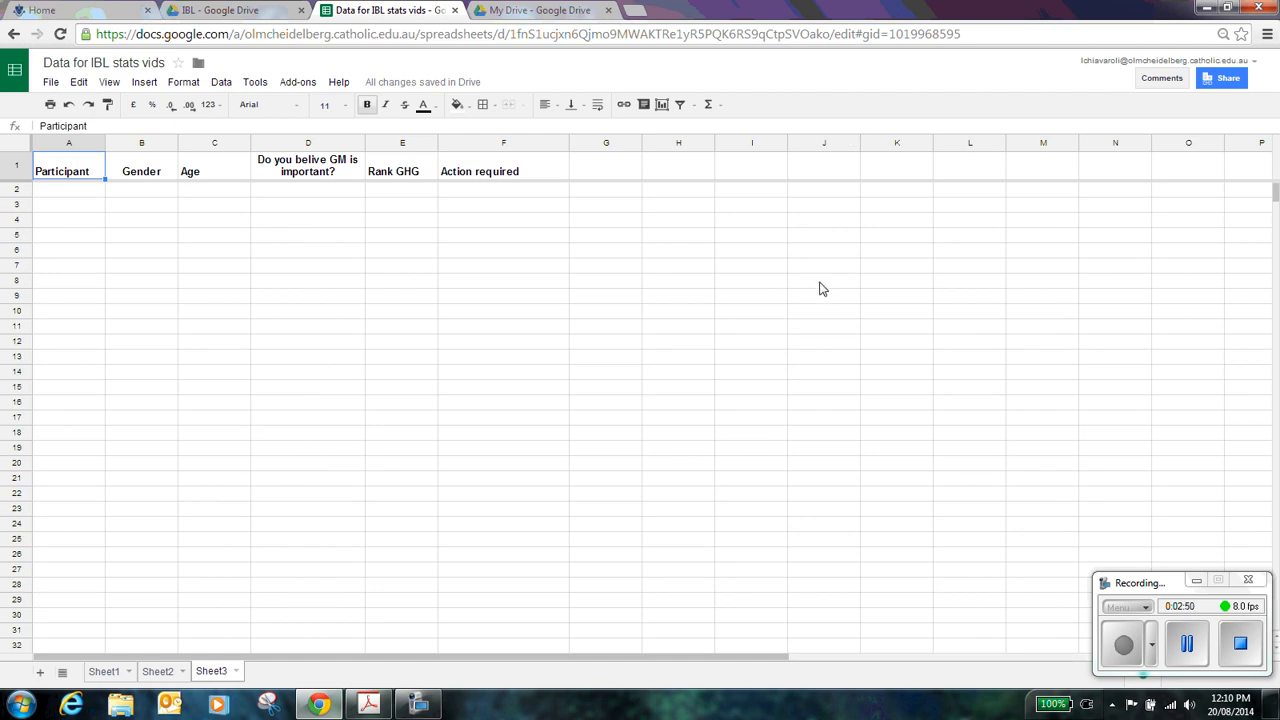
Step: Check the first survey's number in the PDF and enter 1 in the first empty row of the Participant column
left_click(80, 190)
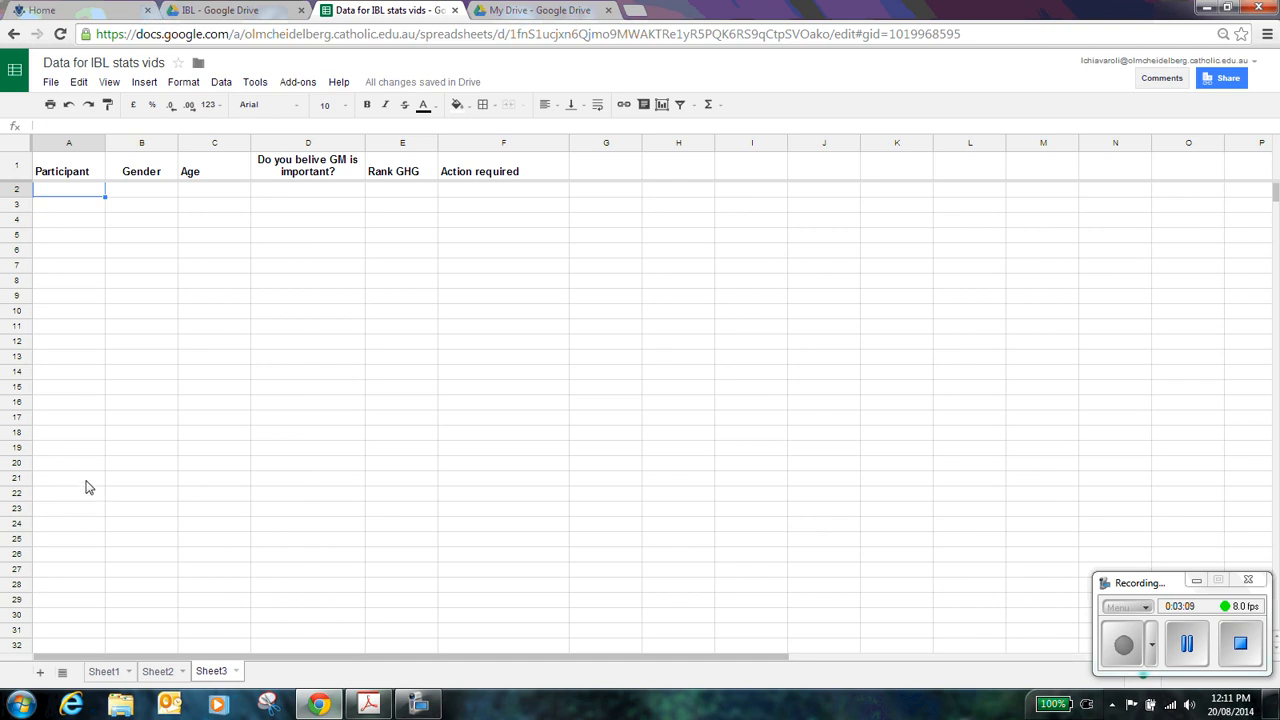
left_click(146, 197)
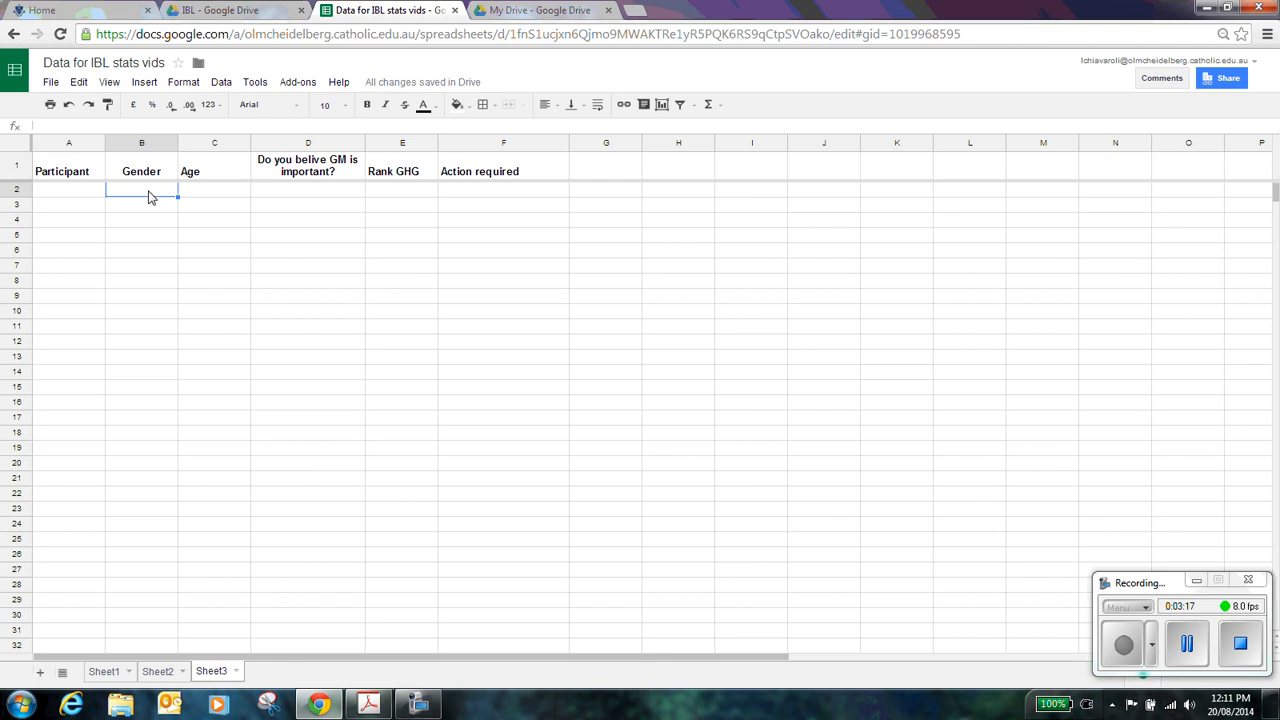
left_click(369, 704)
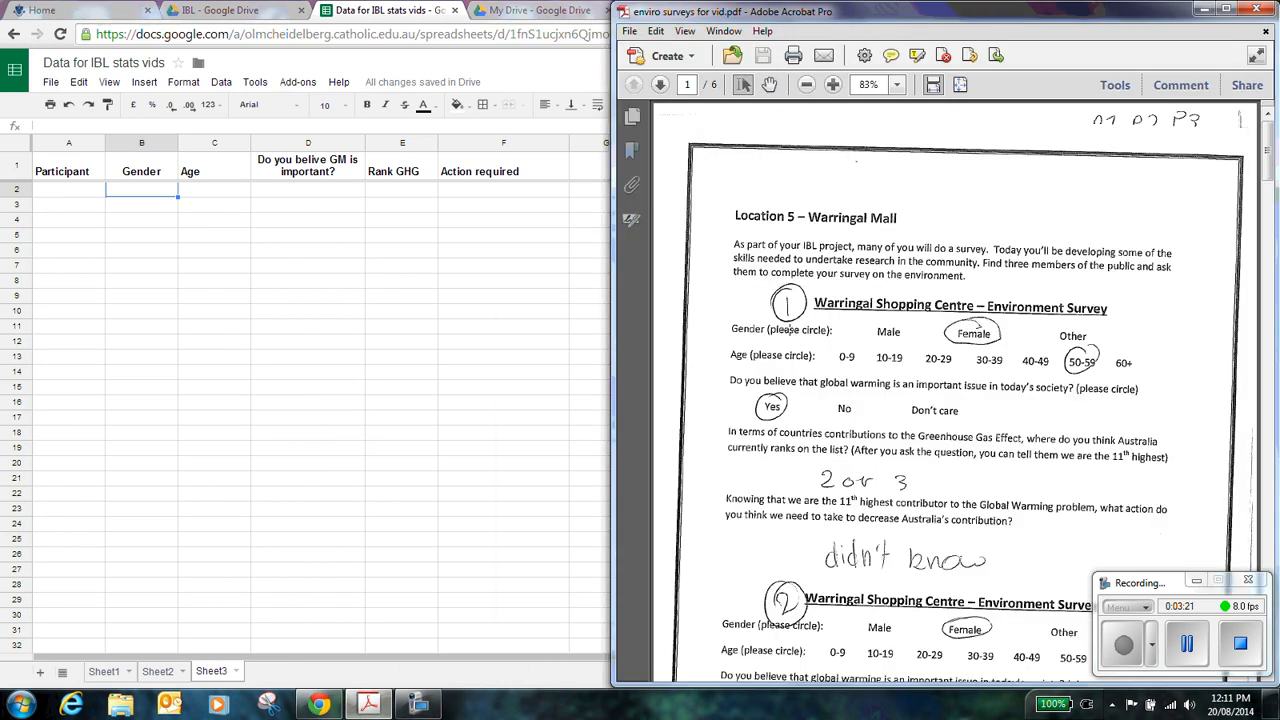
left_click(79, 195)
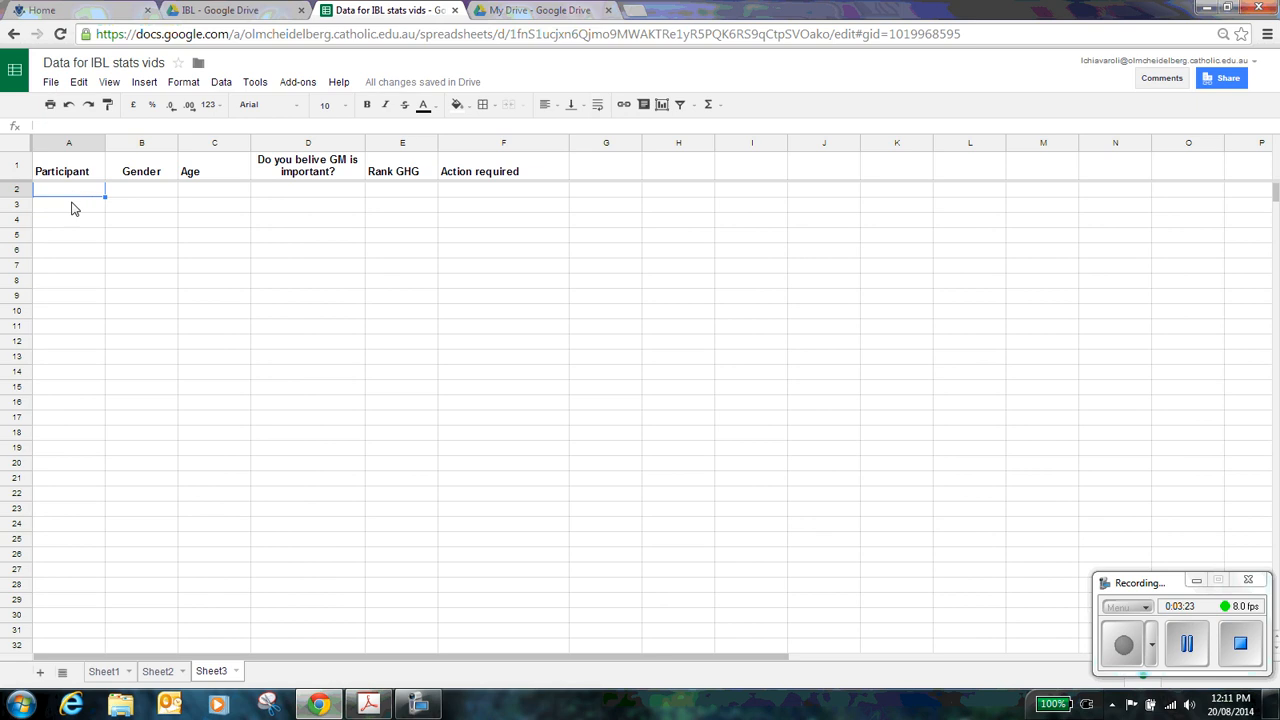
type("1")
Step: Look up the gender circled on the first survey and enter F for participant 1
left_click(369, 704)
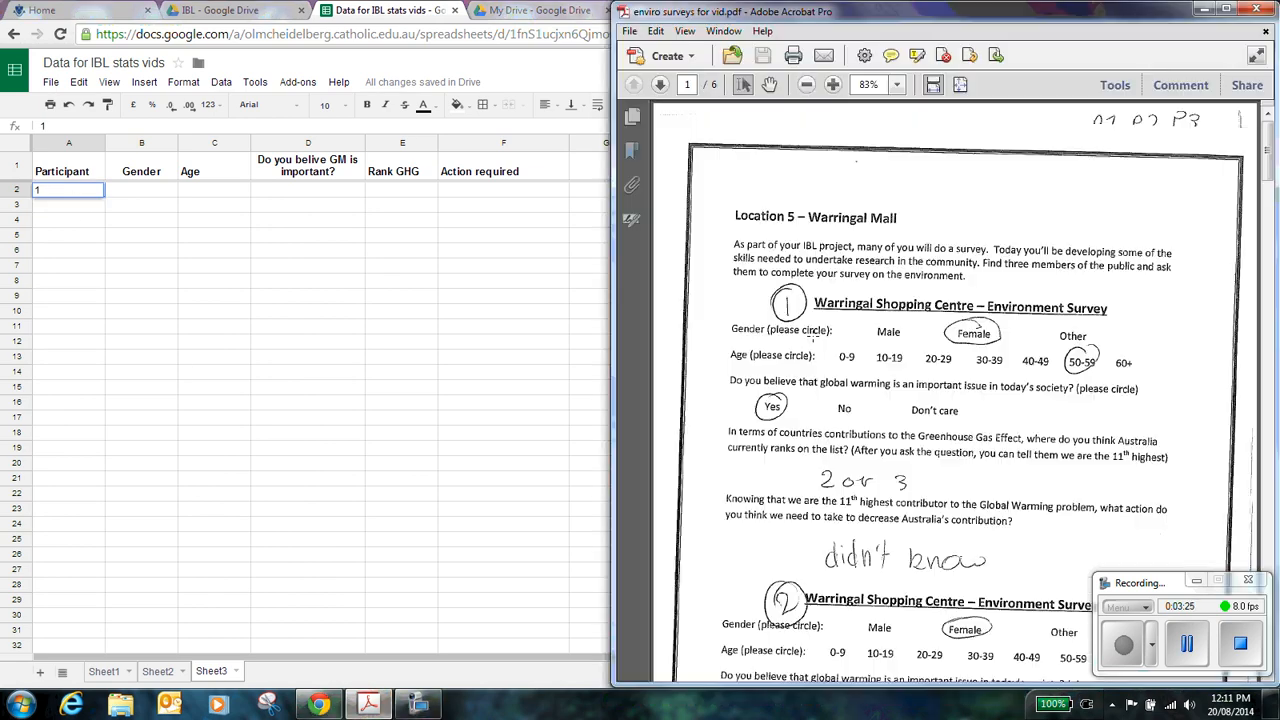
left_click(137, 197)
type("f")
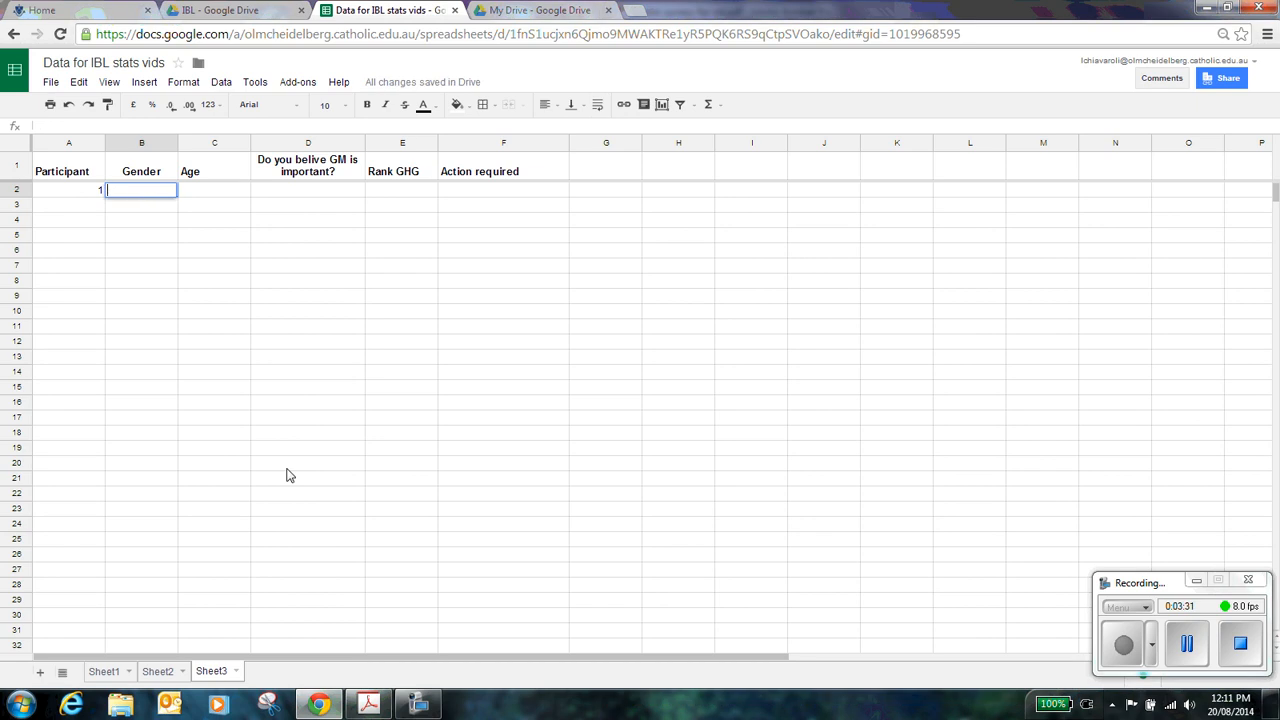
type("FR")
left_click(202, 194)
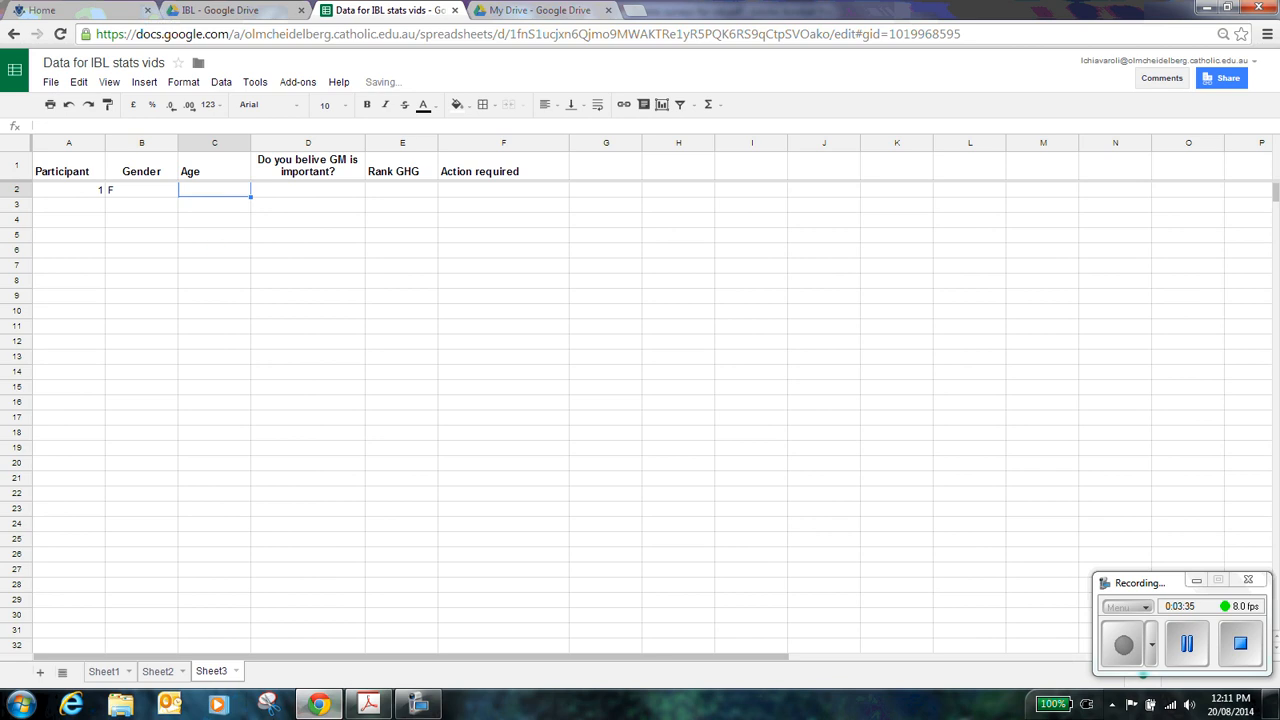
Step: Look up the age group circled on the first survey and enter 50-59 for participant 1
left_click(368, 704)
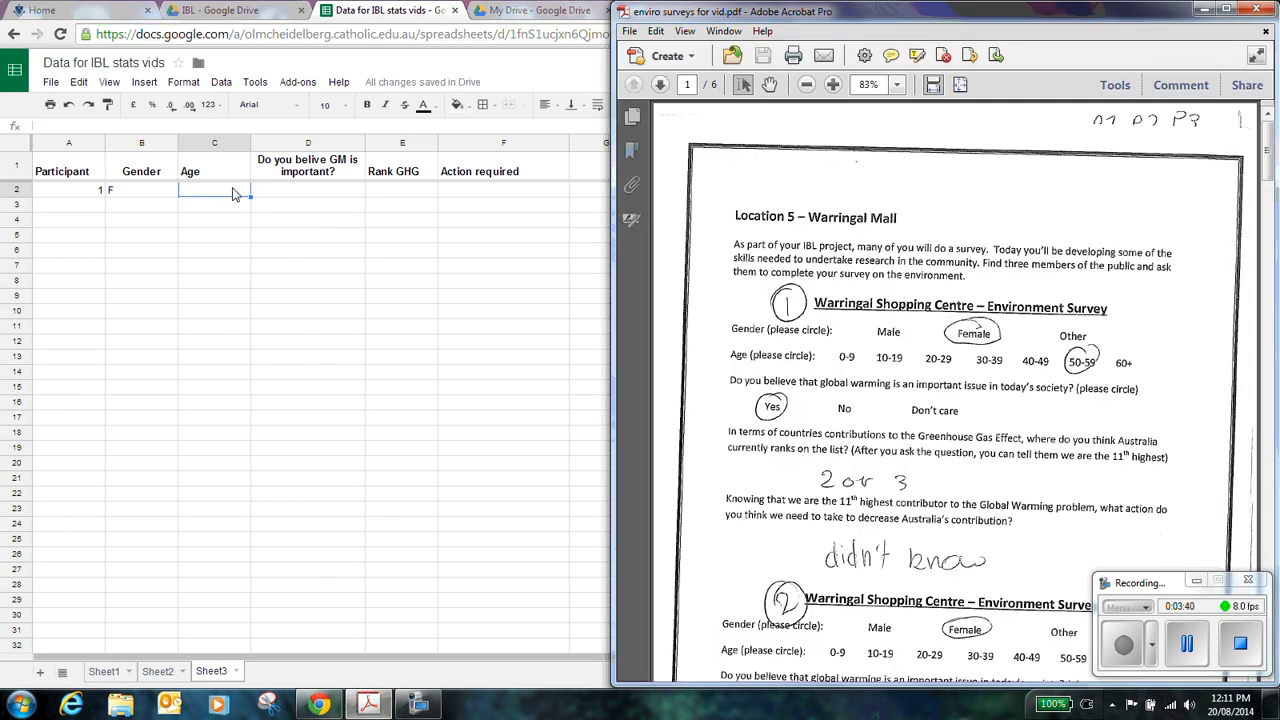
double_click(234, 194)
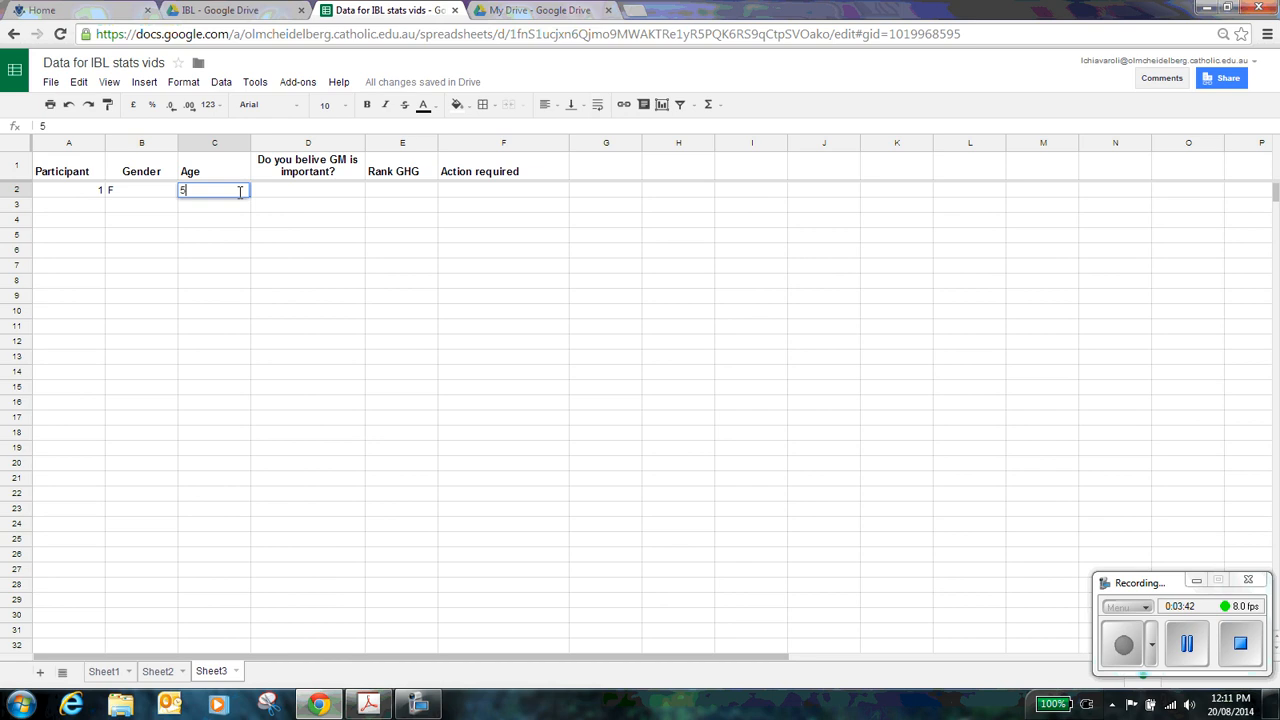
type("50-")
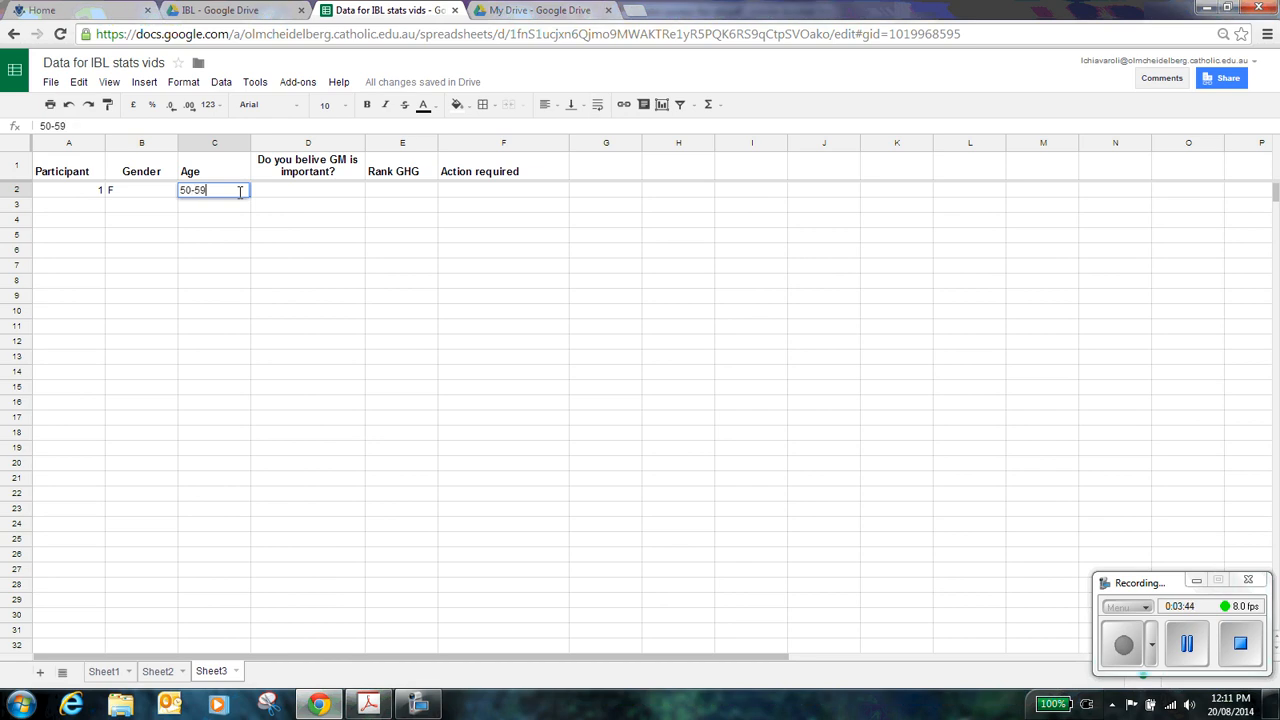
type("59")
left_click(275, 192)
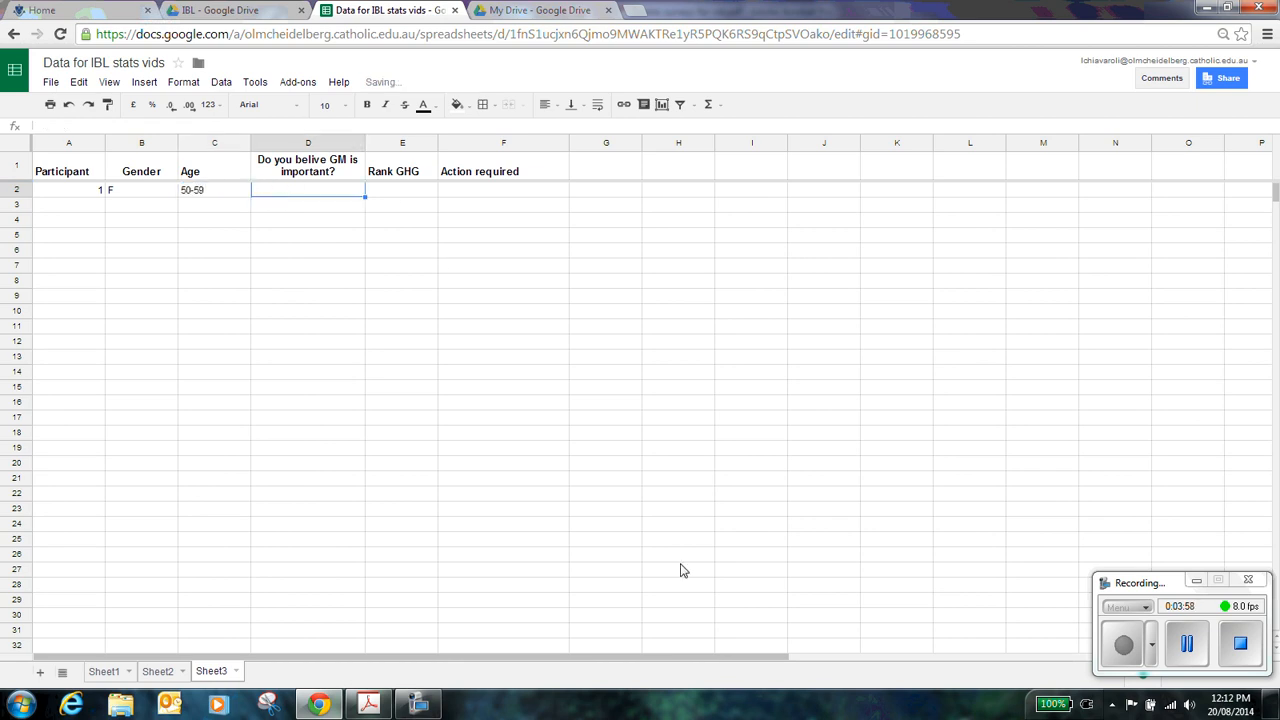
Step: Correct the abbreviation GM to GW in the heading of the question about importance
double_click(339, 162)
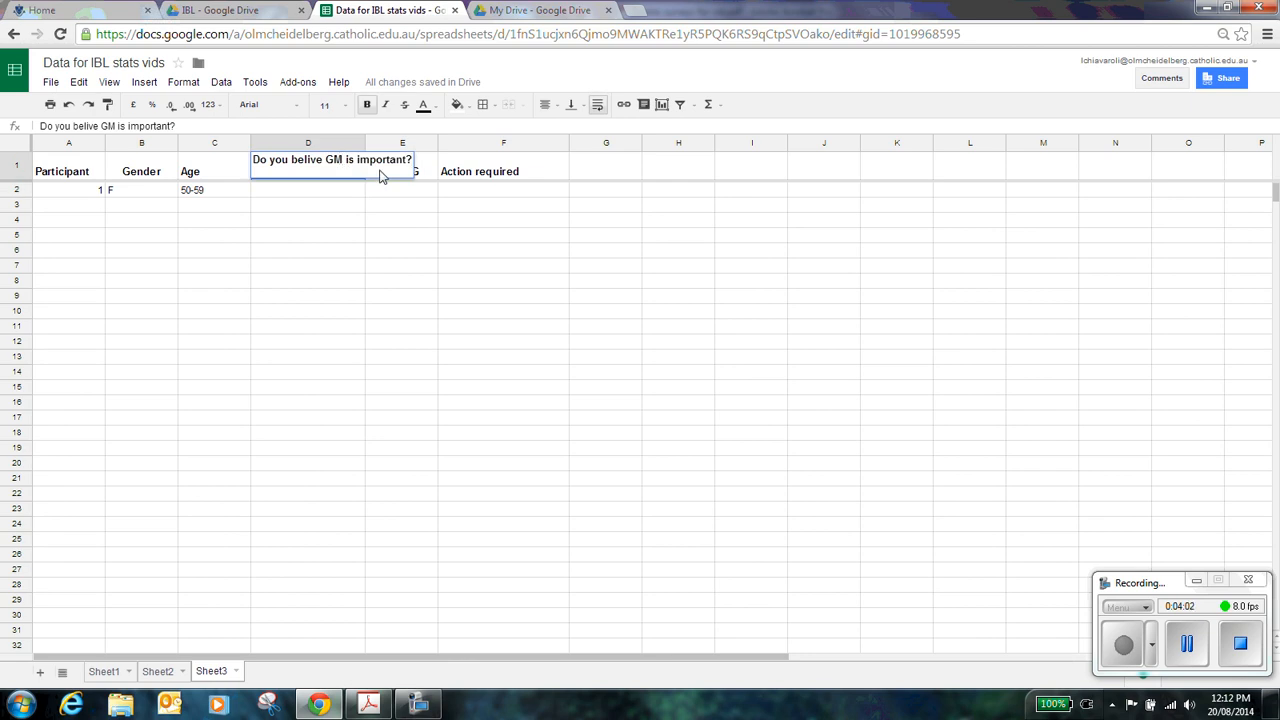
key("BackSpace")
type("W")
left_click(382, 220)
Step: Look up the first survey's importance and greenhouse-ranking answers and enter Y and 2 or 3 for participant 1
left_click(368, 705)
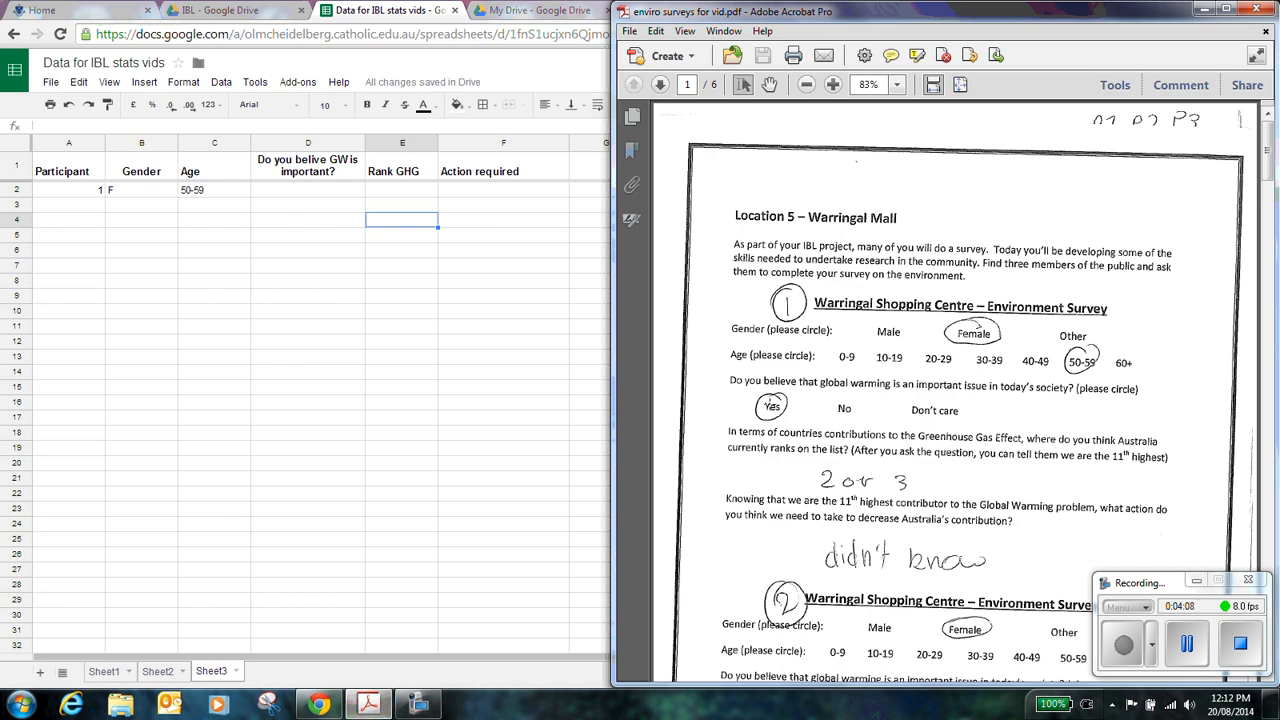
double_click(330, 190)
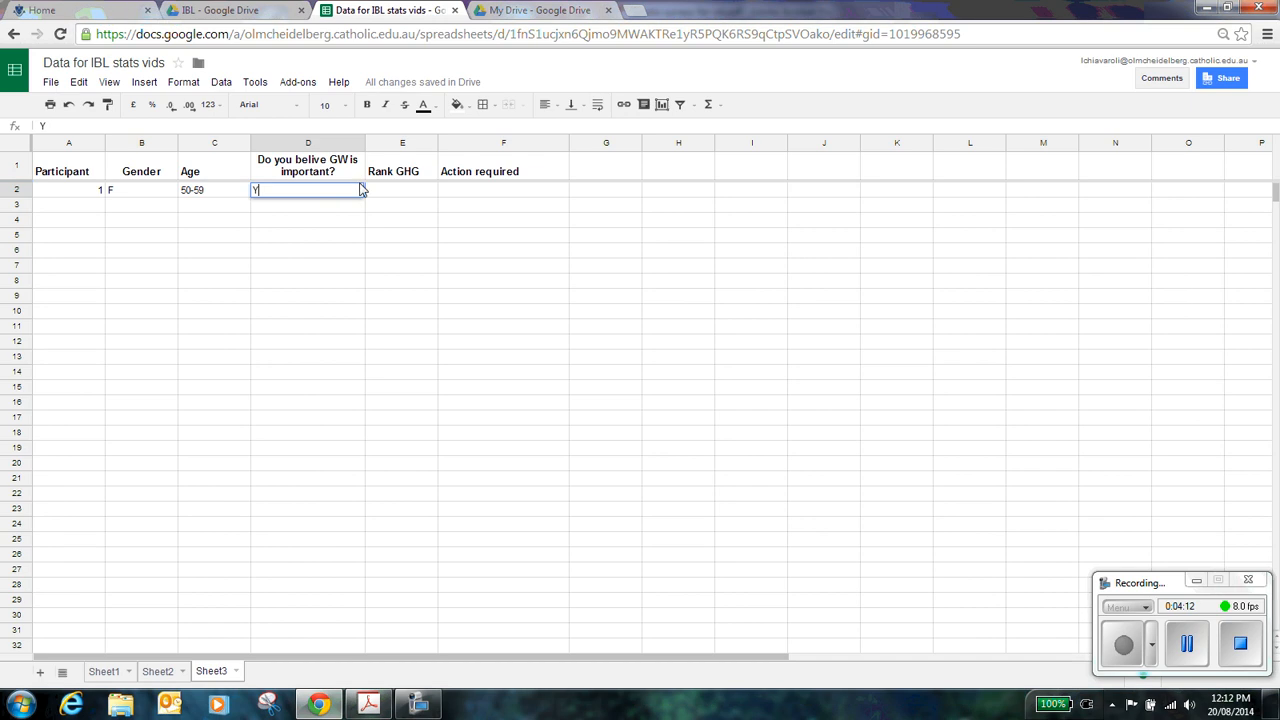
left_click(368, 705)
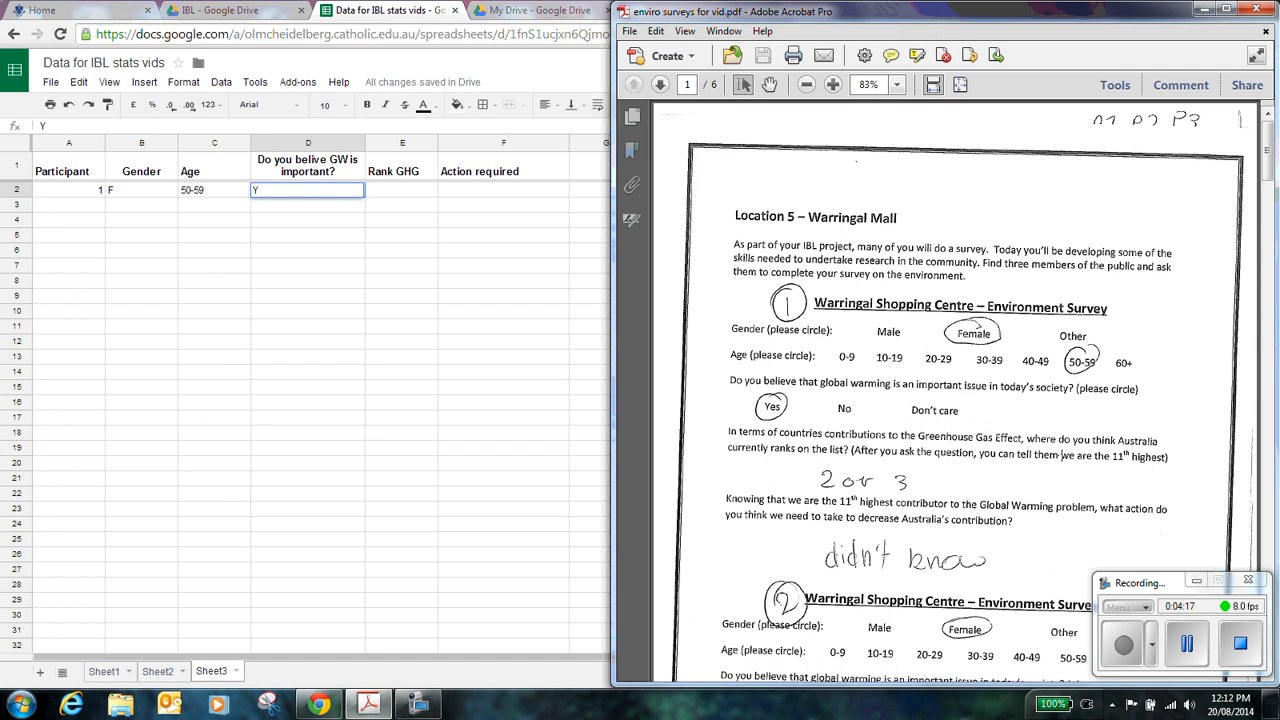
left_click(397, 196)
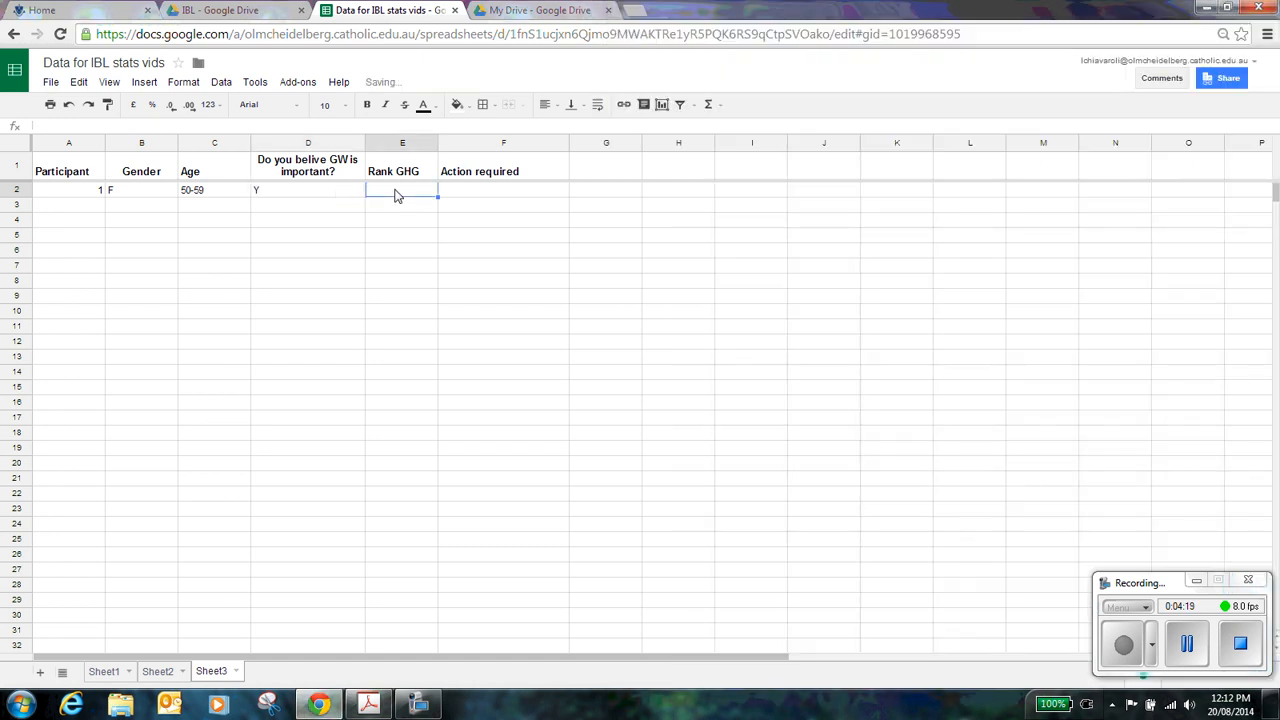
type("2 or 3")
Step: Read the first survey's suggested action in the PDF and enter Don't know under Action required for participant 1
left_click(368, 705)
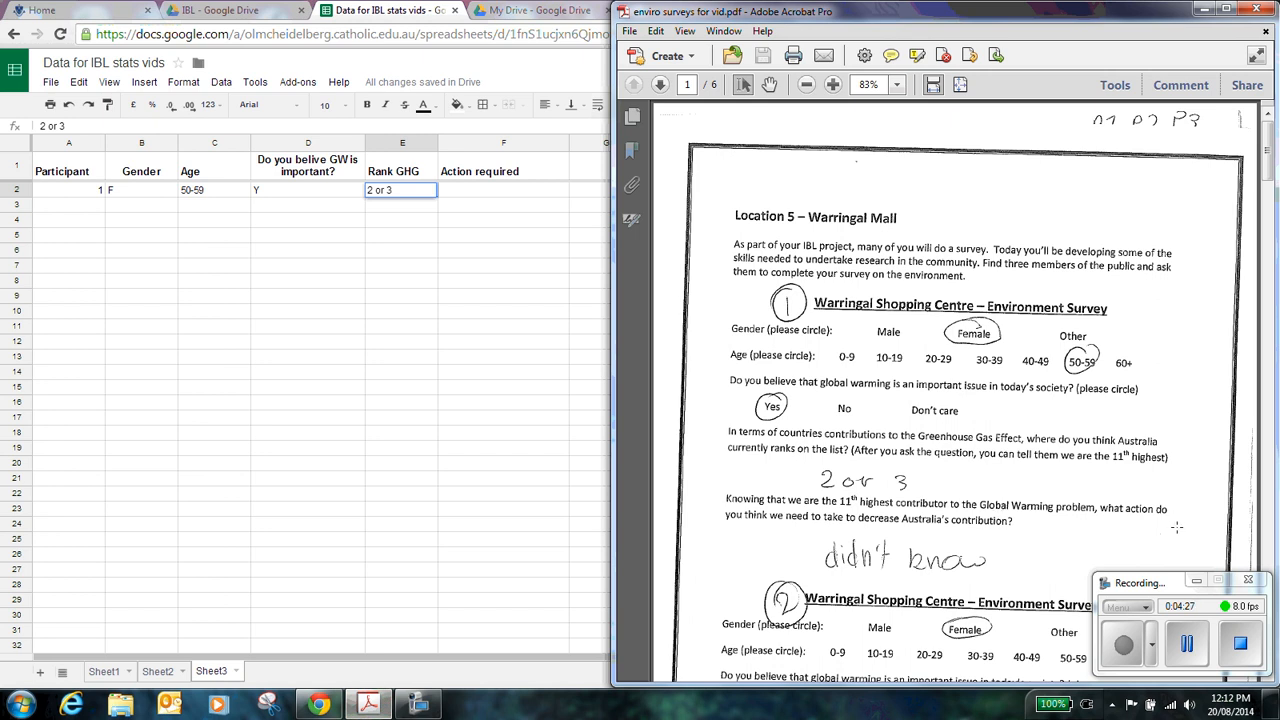
double_click(520, 193)
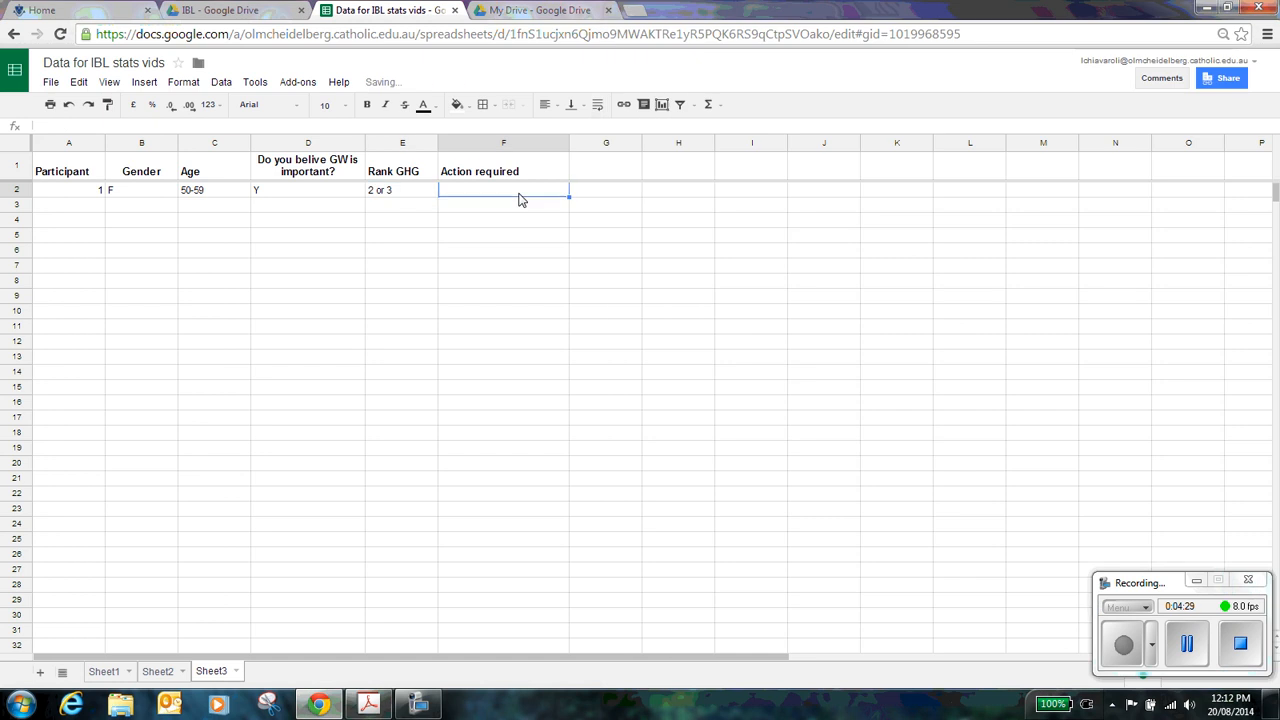
type("D")
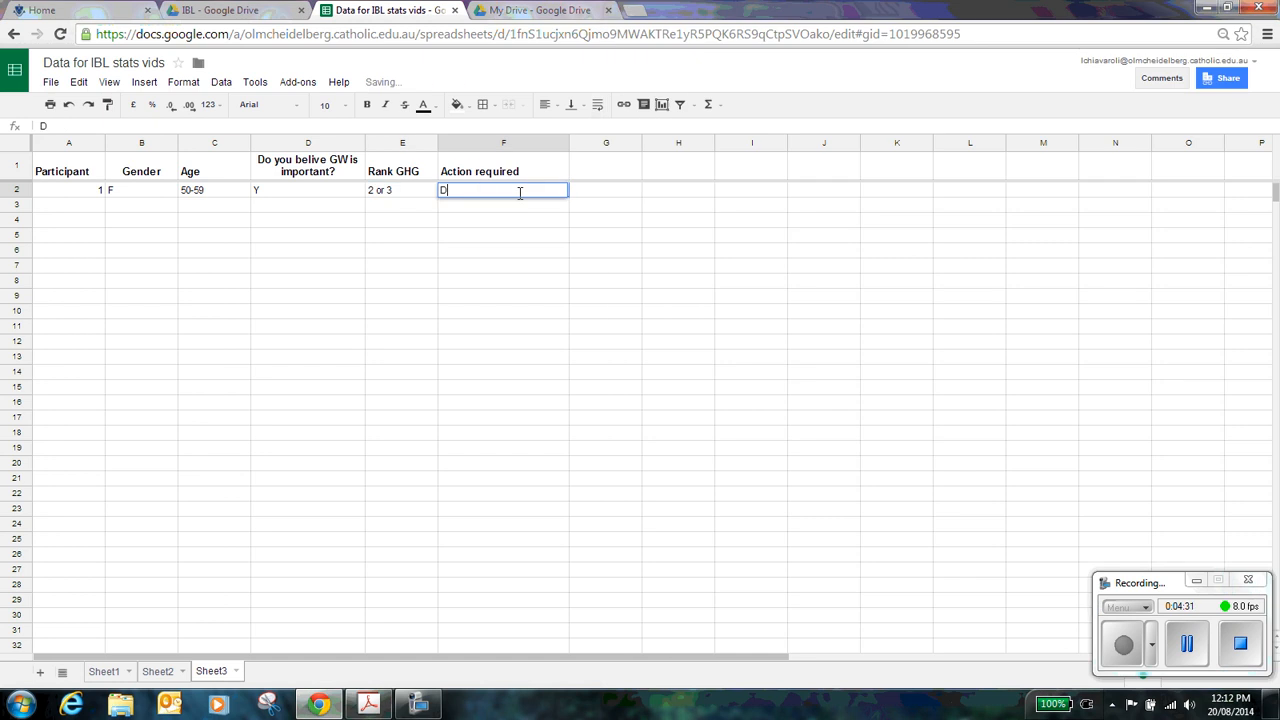
type("on't know")
left_click_drag(531, 203, 567, 220)
left_click(611, 221)
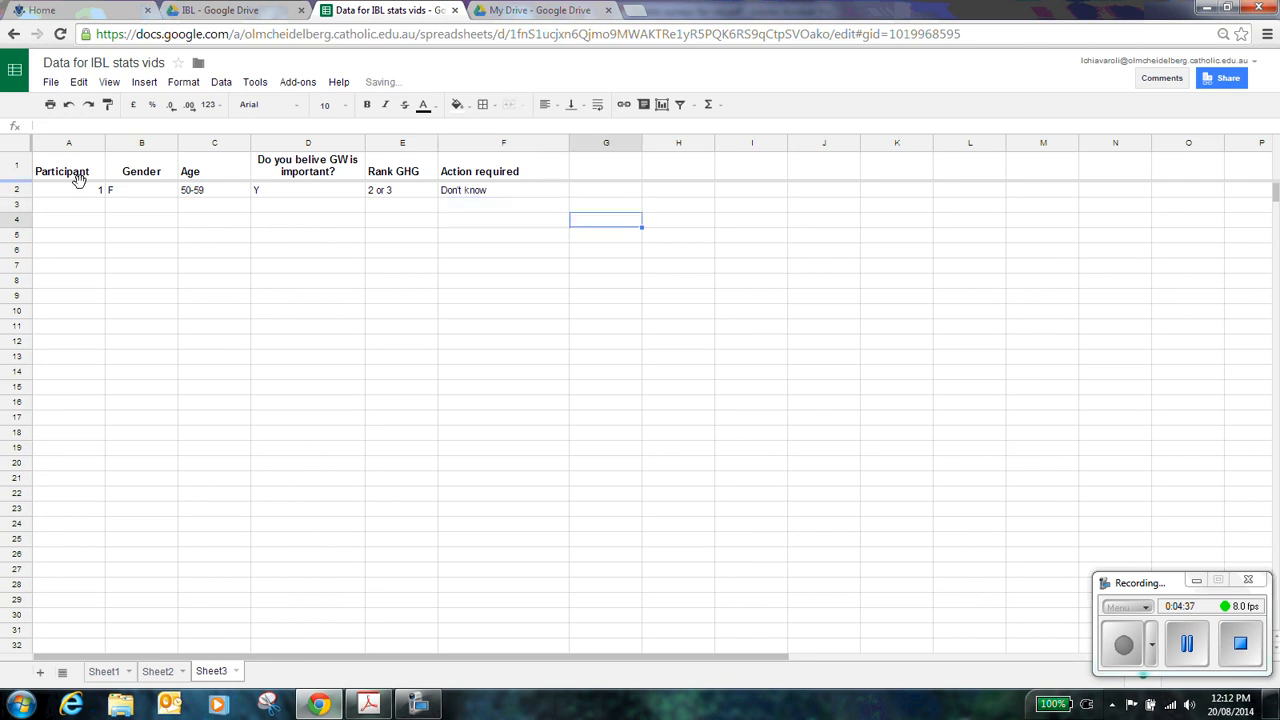
Step: Check the second survey in the PDF and start its row with participant number 2 and gender F
left_click(369, 705)
scroll(793, 500, "down", 3)
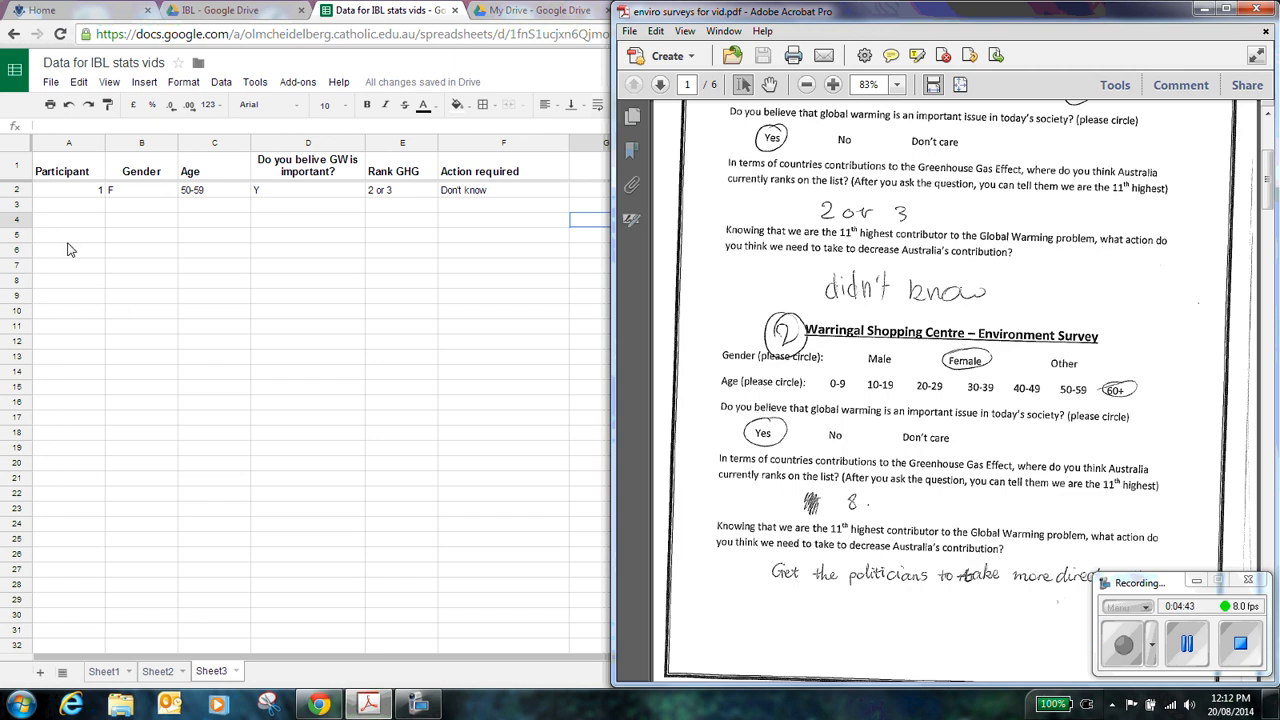
left_click(85, 207)
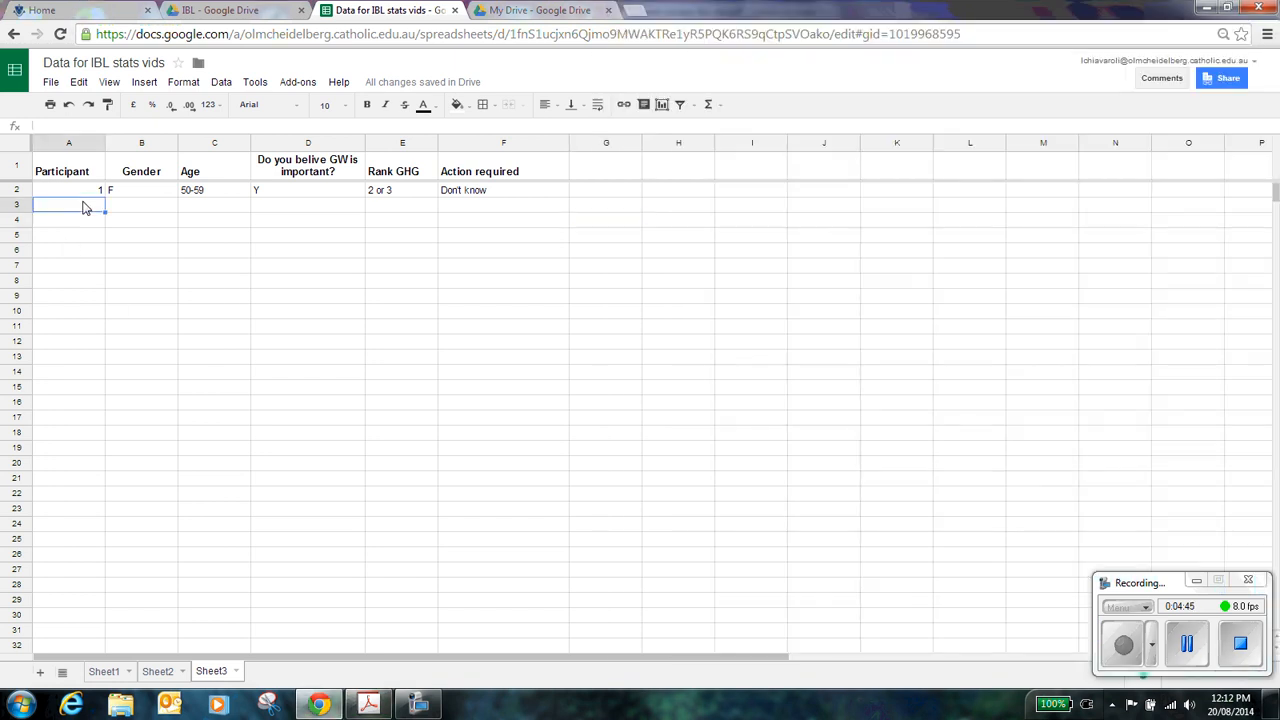
type("2")
left_click(145, 207)
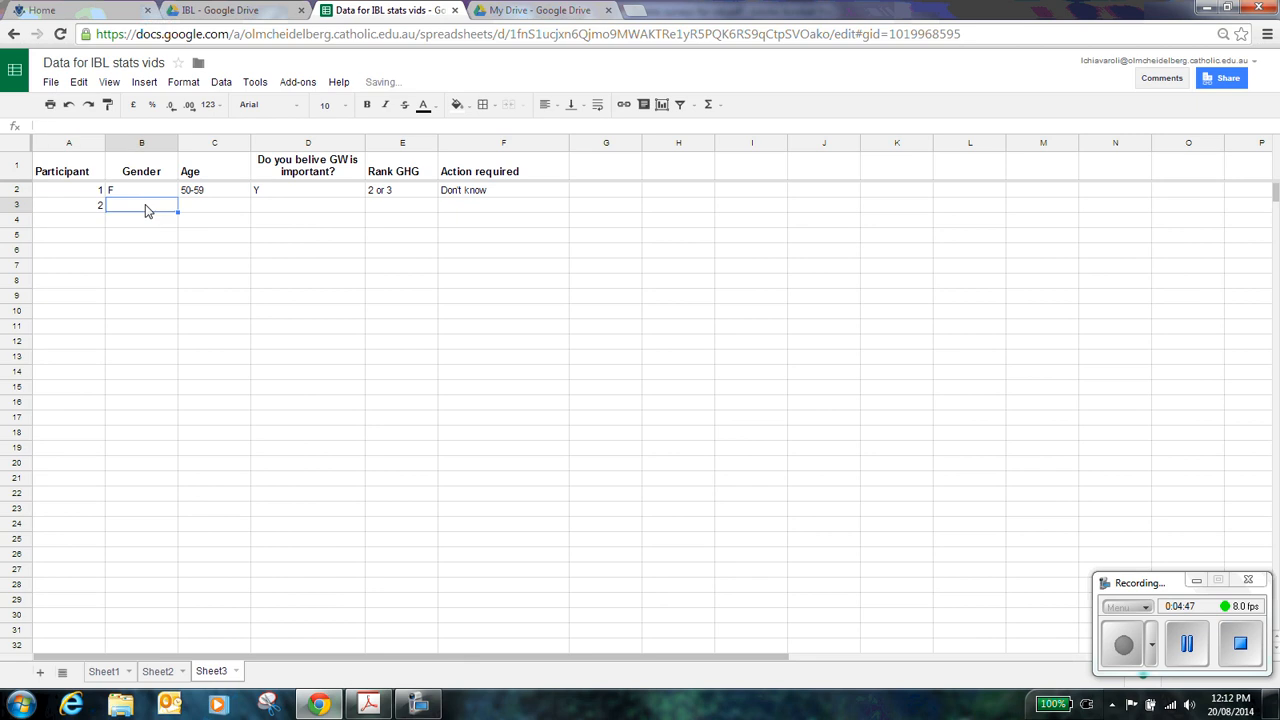
type("F")
left_click(188, 196)
Step: Look up the age group circled on the second survey and enter 60+ for participant 2
left_click(200, 206)
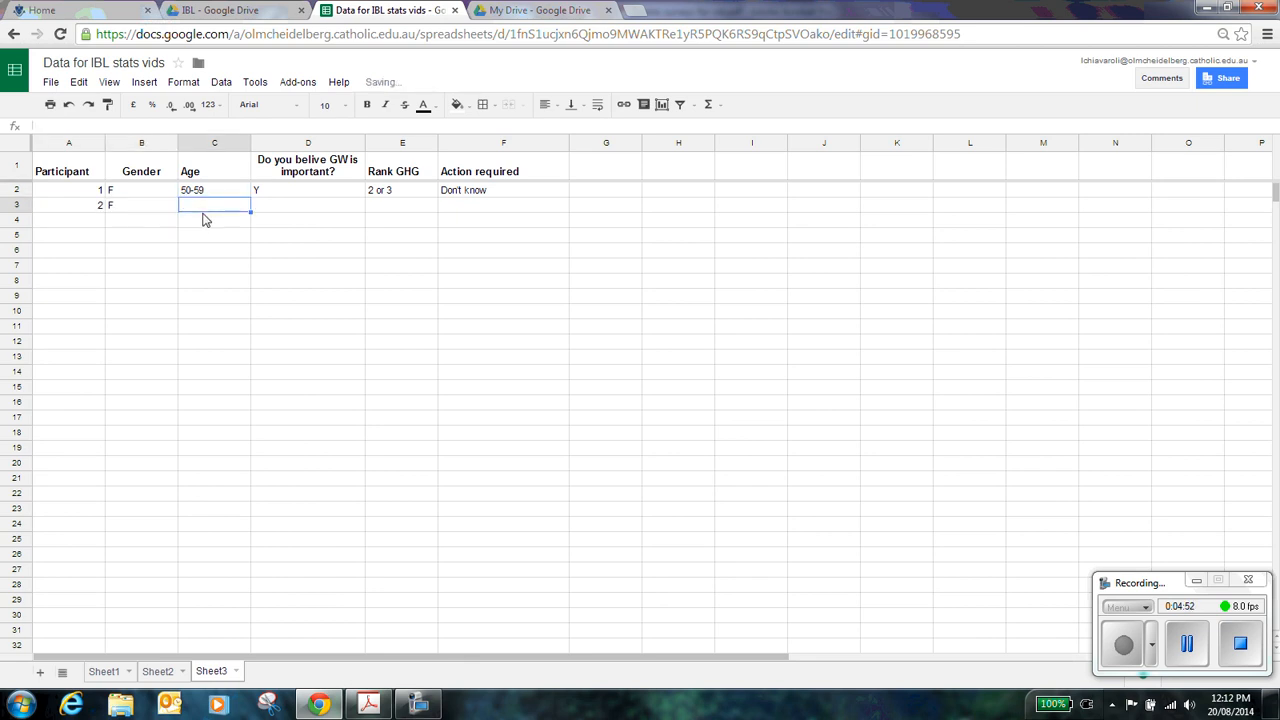
left_click(368, 704)
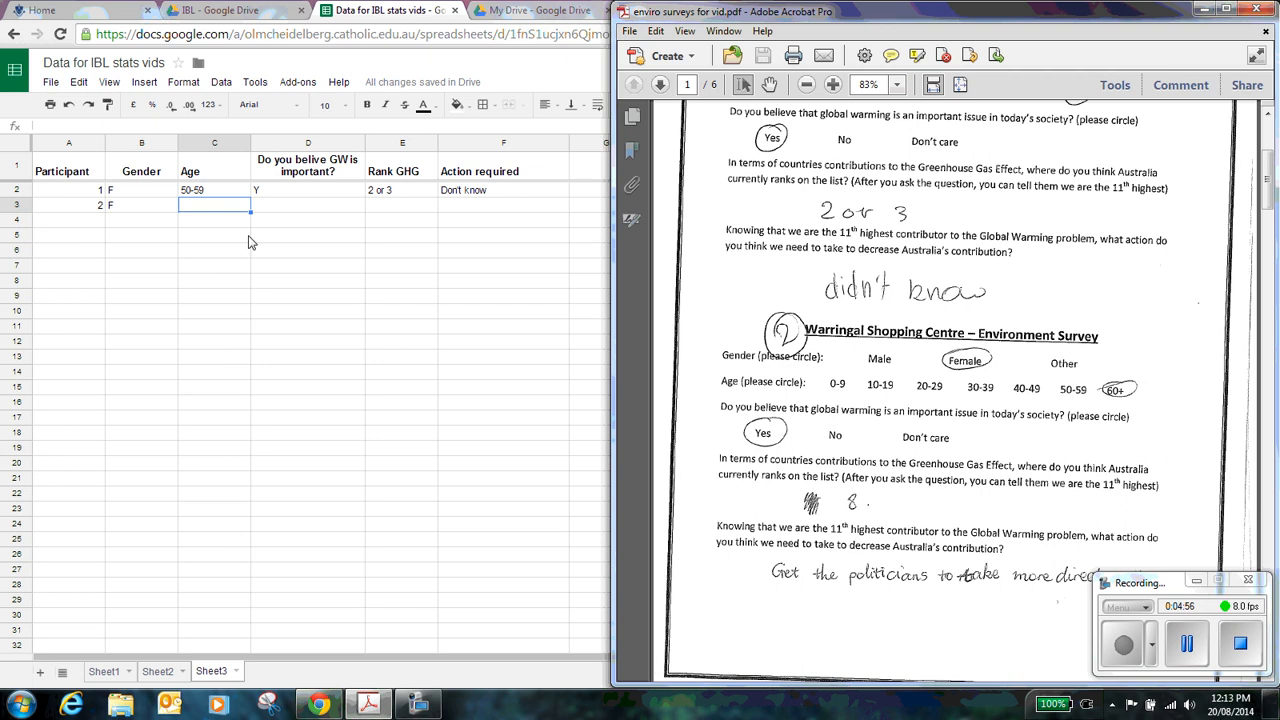
left_click(227, 205)
type("60+")
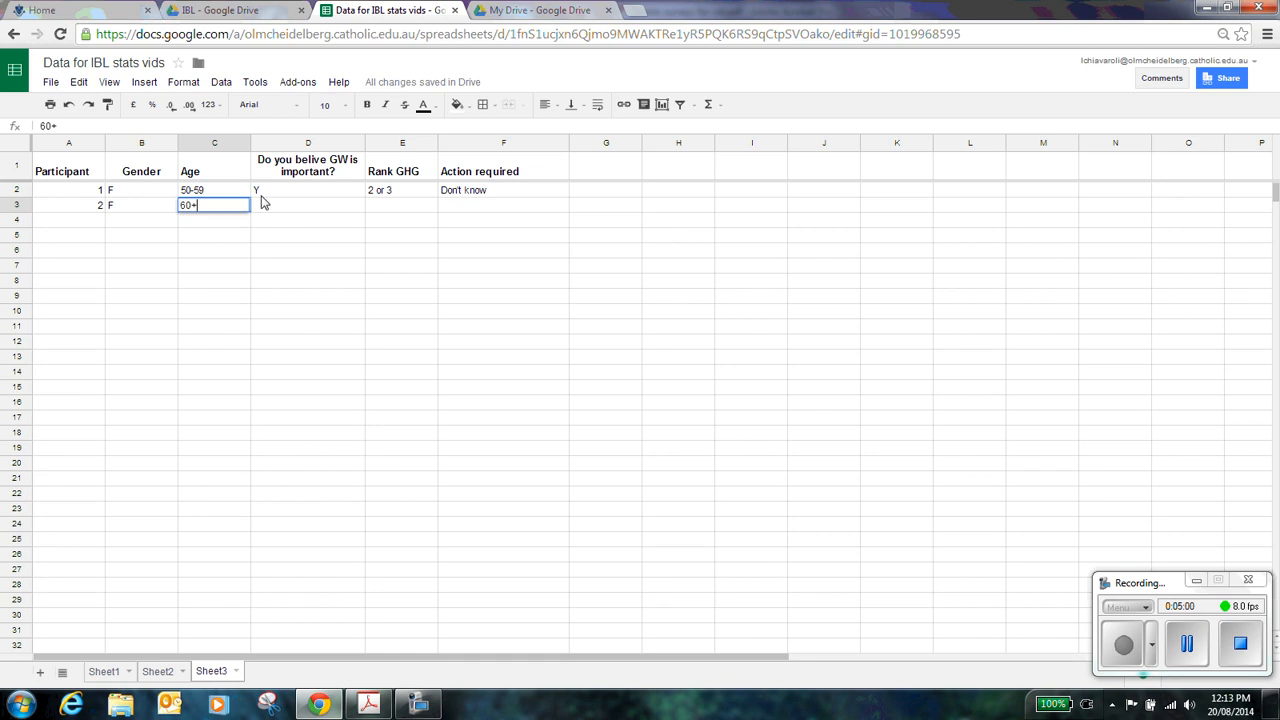
Step: Look up the second survey's importance answer, restore Y for participant 1 and enter Y for participant 2
left_click(274, 209)
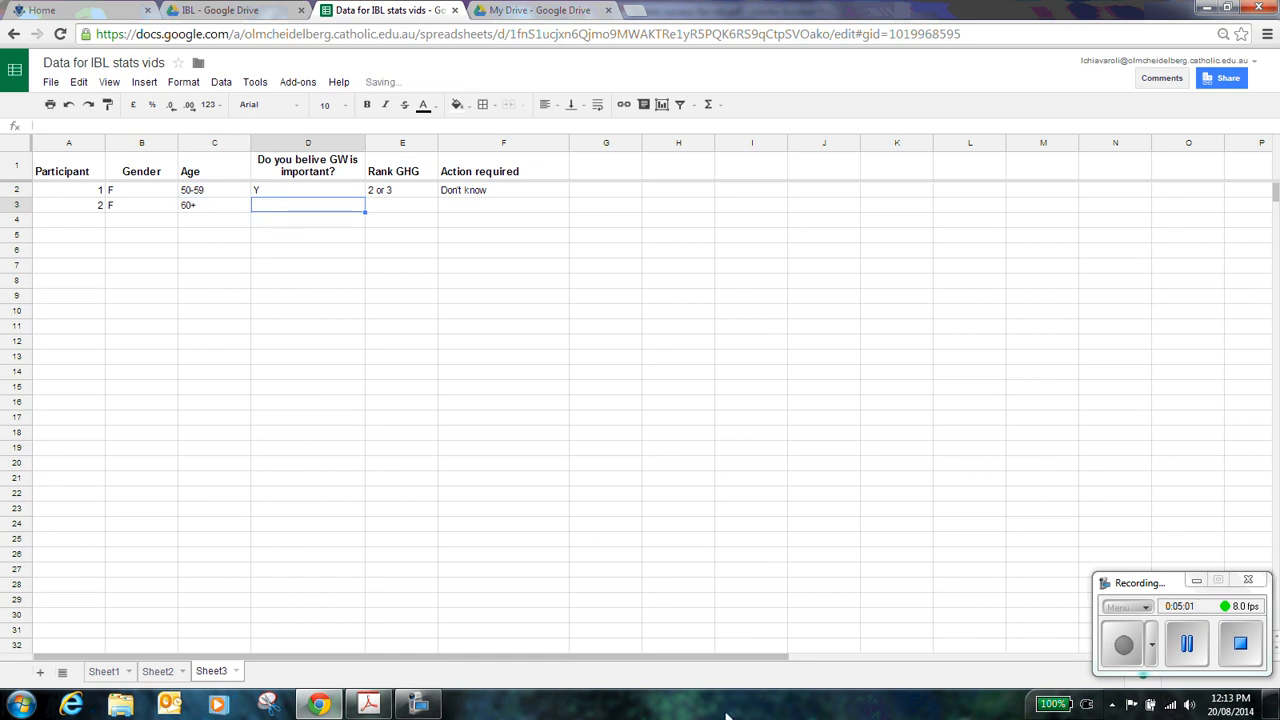
left_click(368, 704)
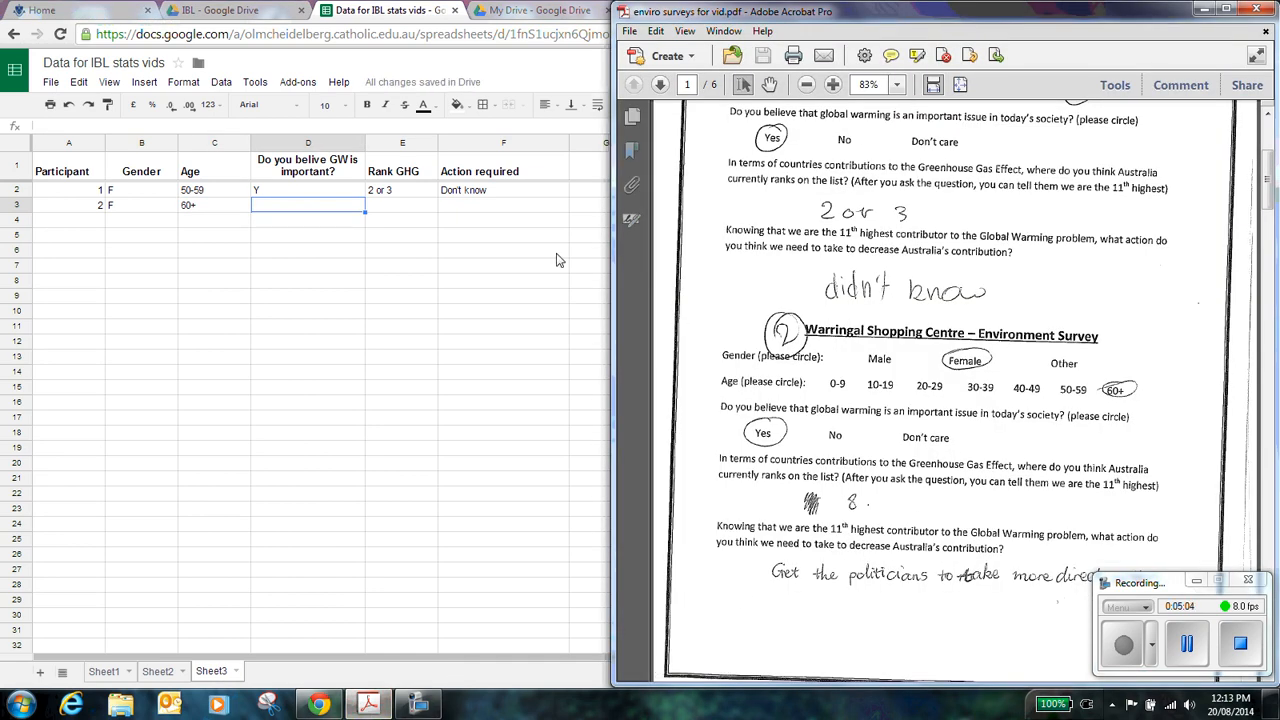
left_click(332, 204)
double_click(332, 204)
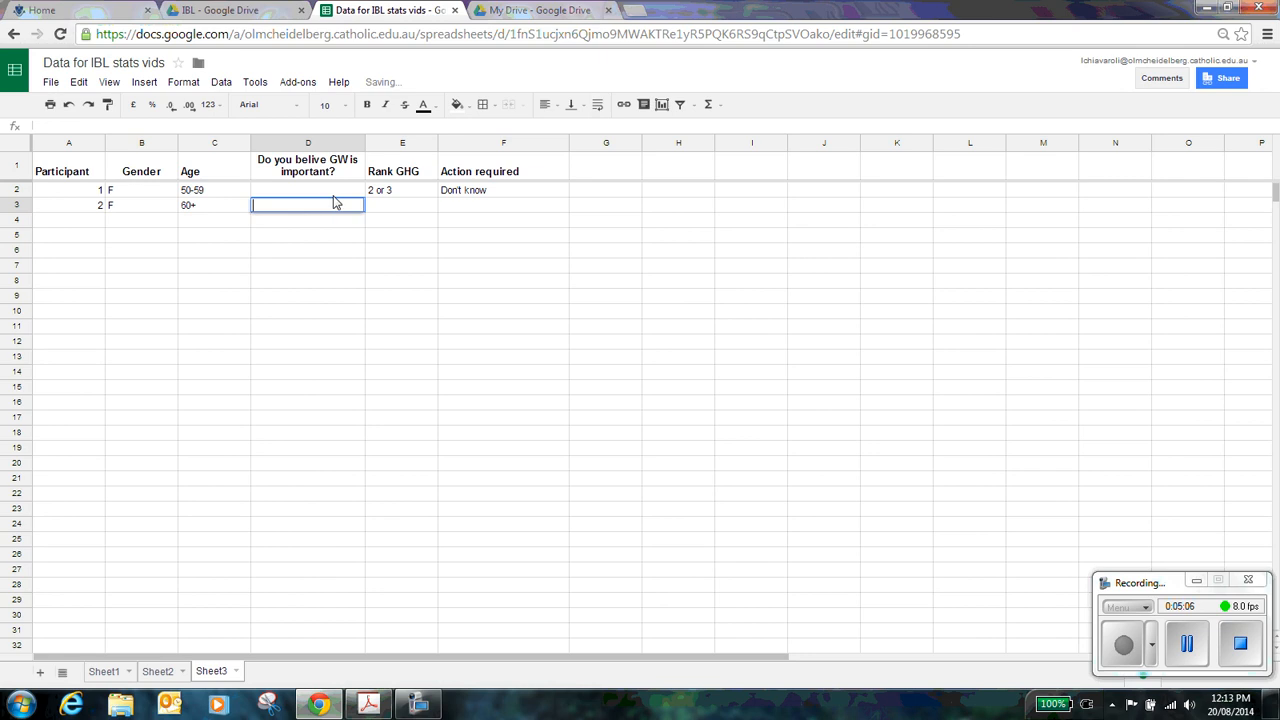
left_click(335, 196)
type("Y")
key("Return")
type("Y")
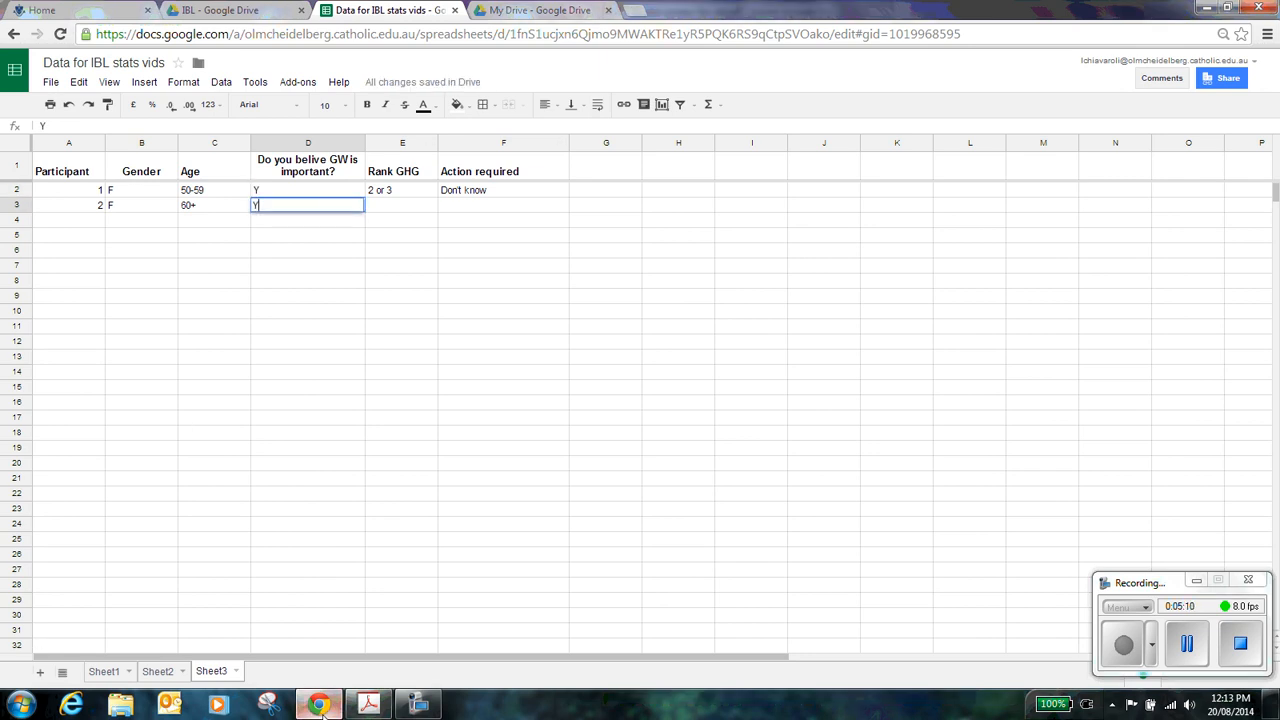
Step: Look up the second survey's greenhouse-ranking answer and enter 8 under Rank GHG for participant 2
left_click(368, 705)
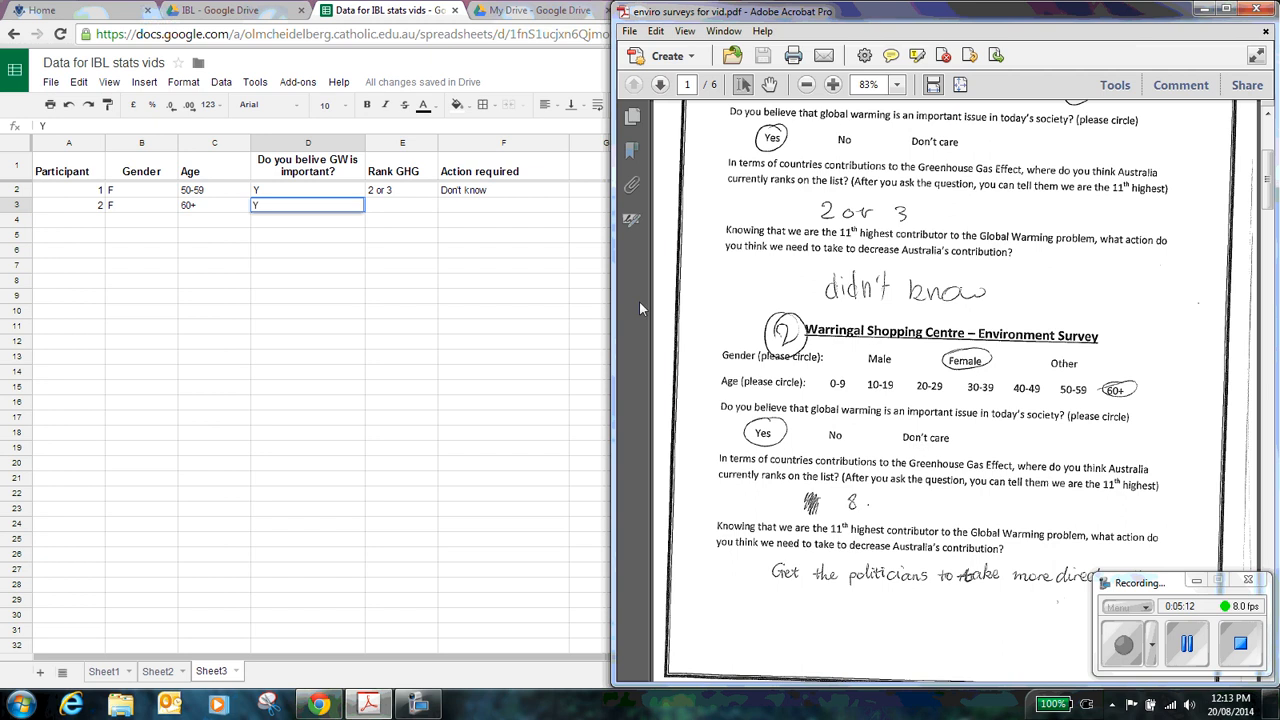
left_click(418, 208)
type("8")
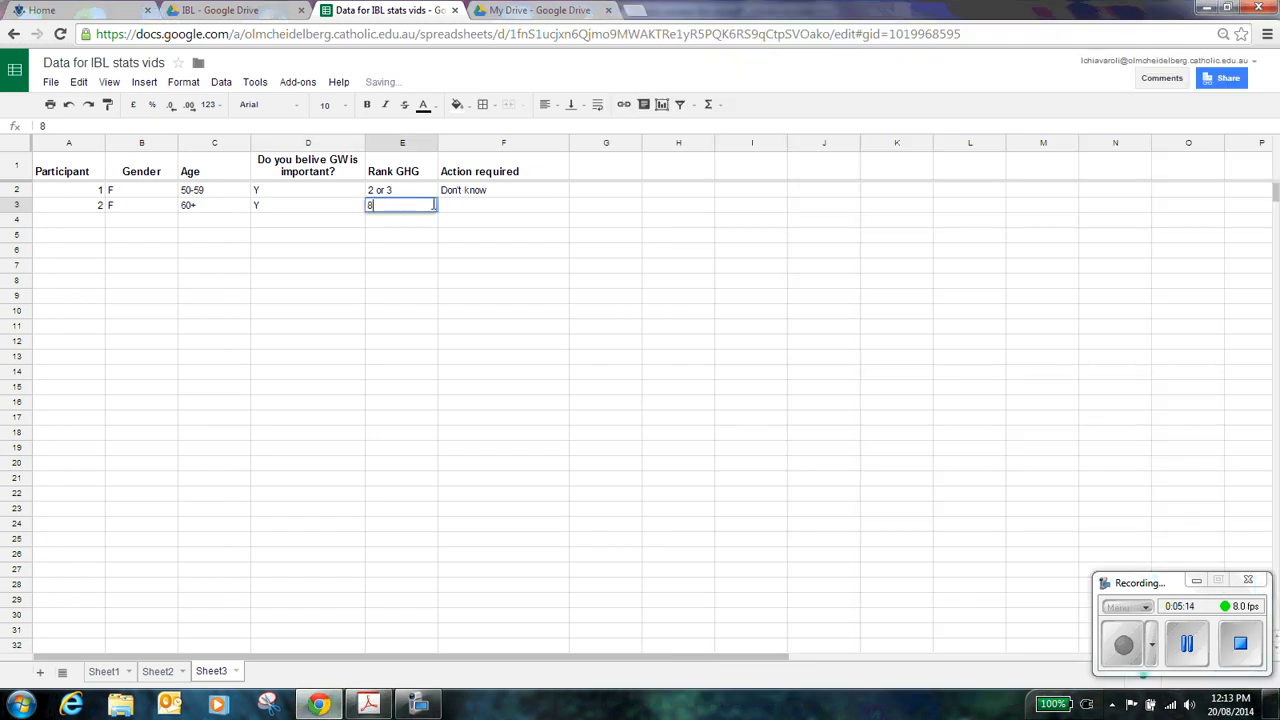
Step: Read the second survey's suggested action and enter Get the politicians to take more action for participant 2
left_click(368, 705)
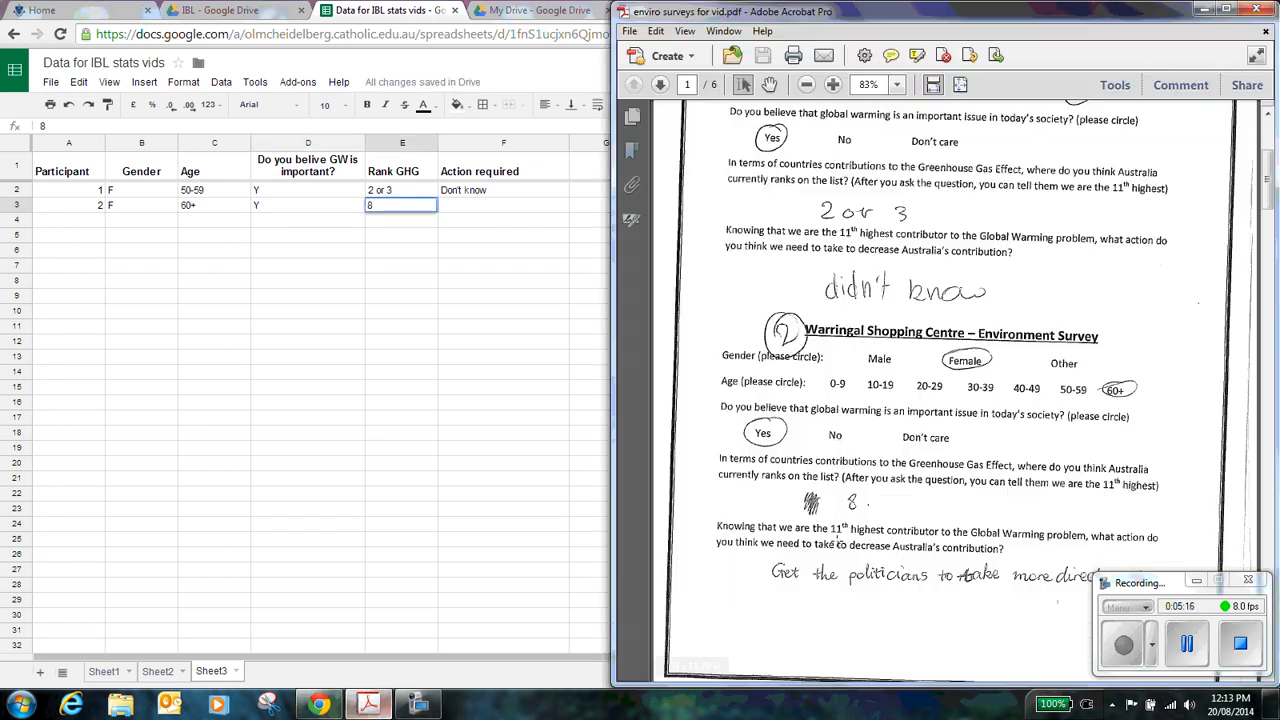
scroll(1050, 507, "down", 1)
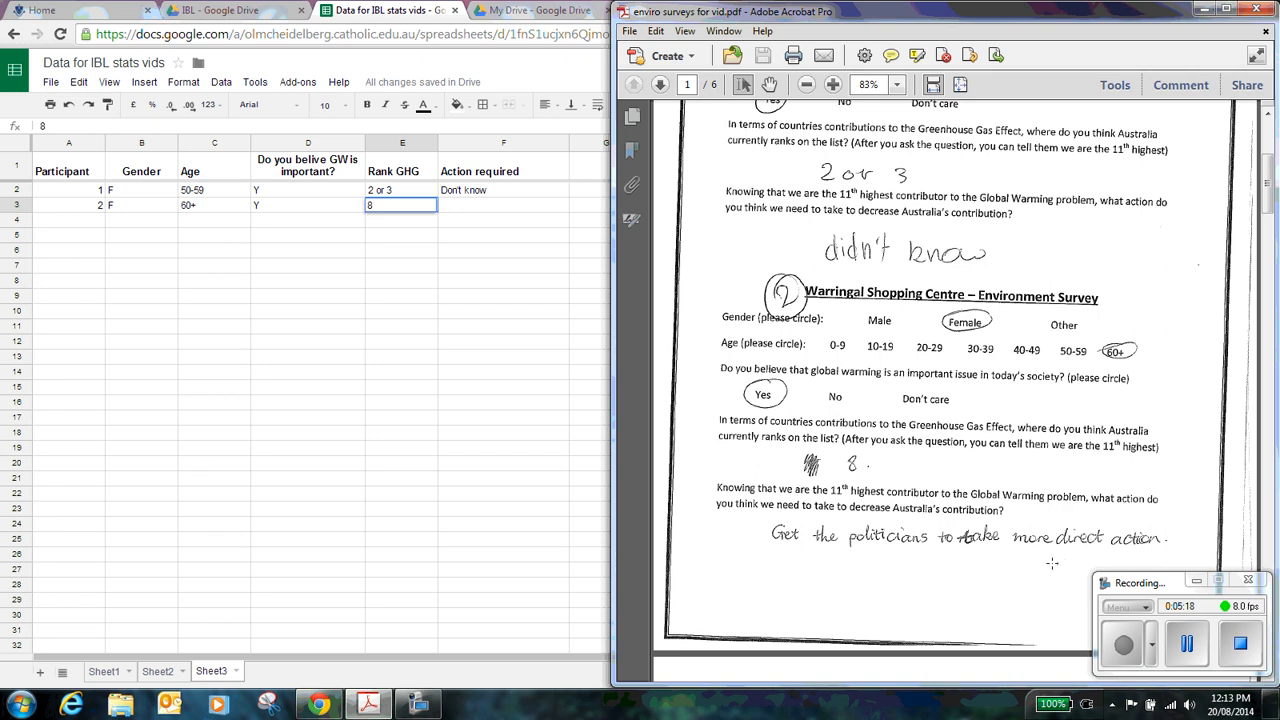
left_click(517, 207)
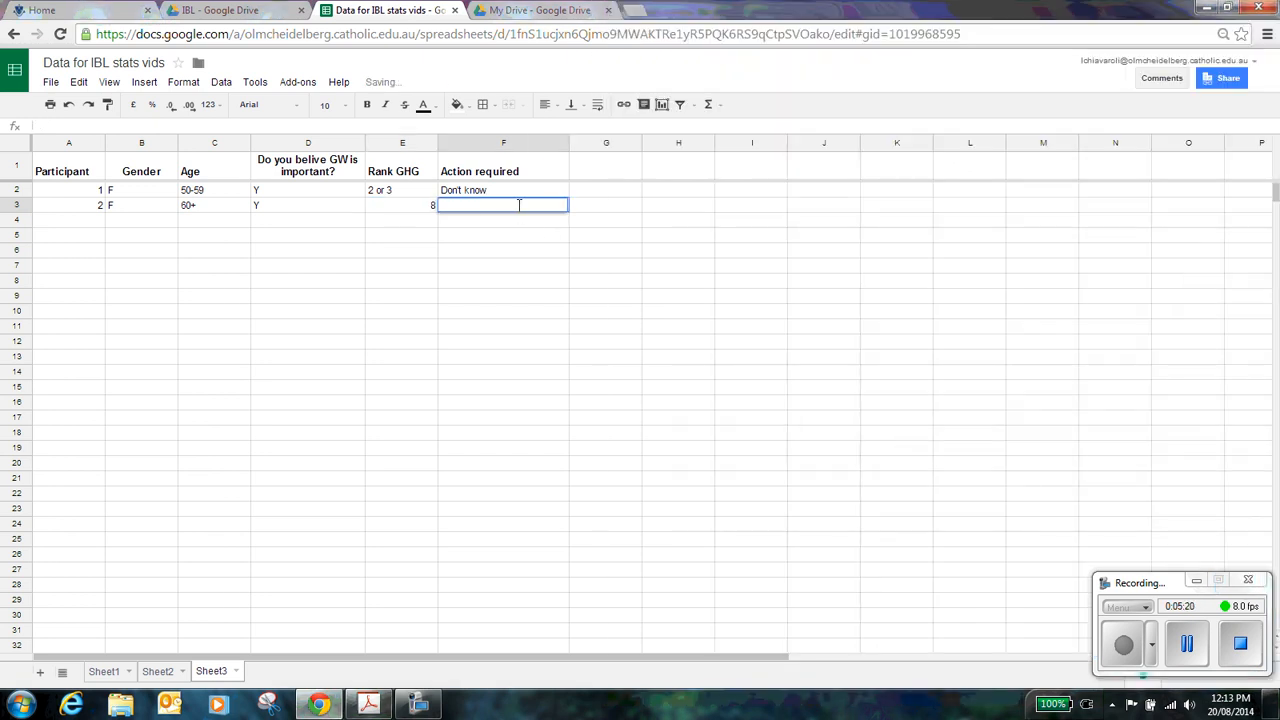
type("Get")
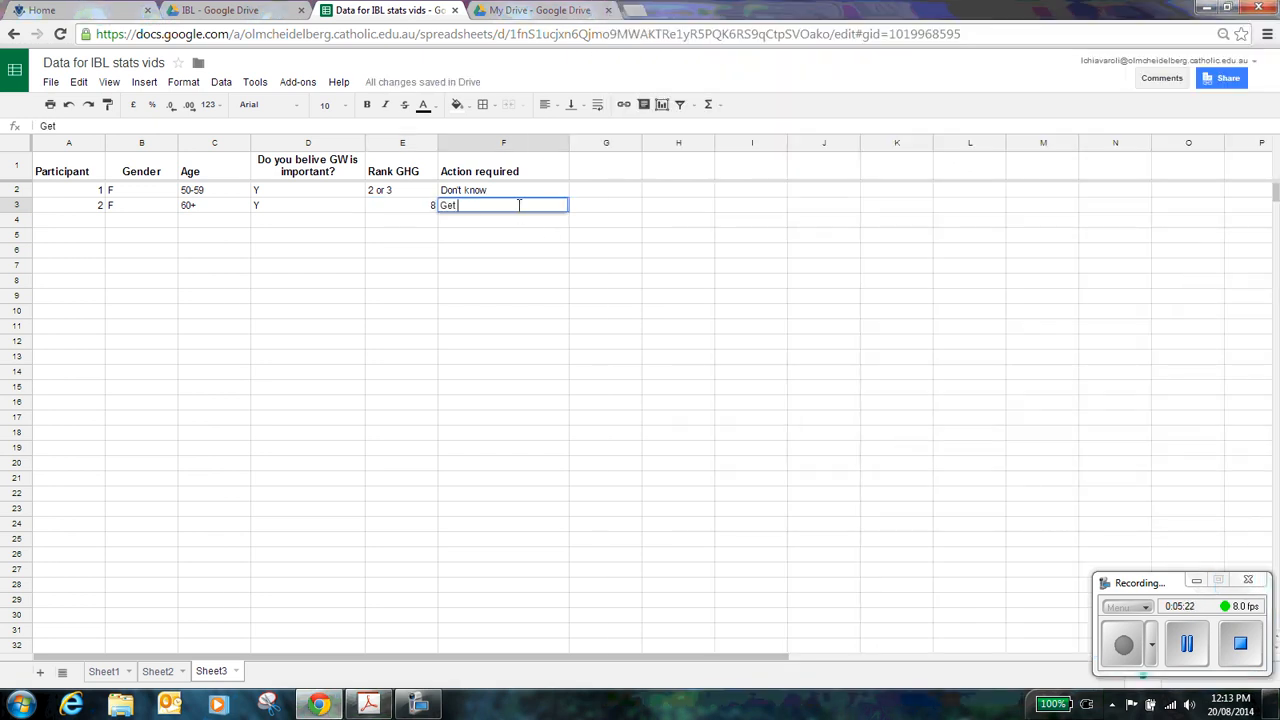
type(" the politi")
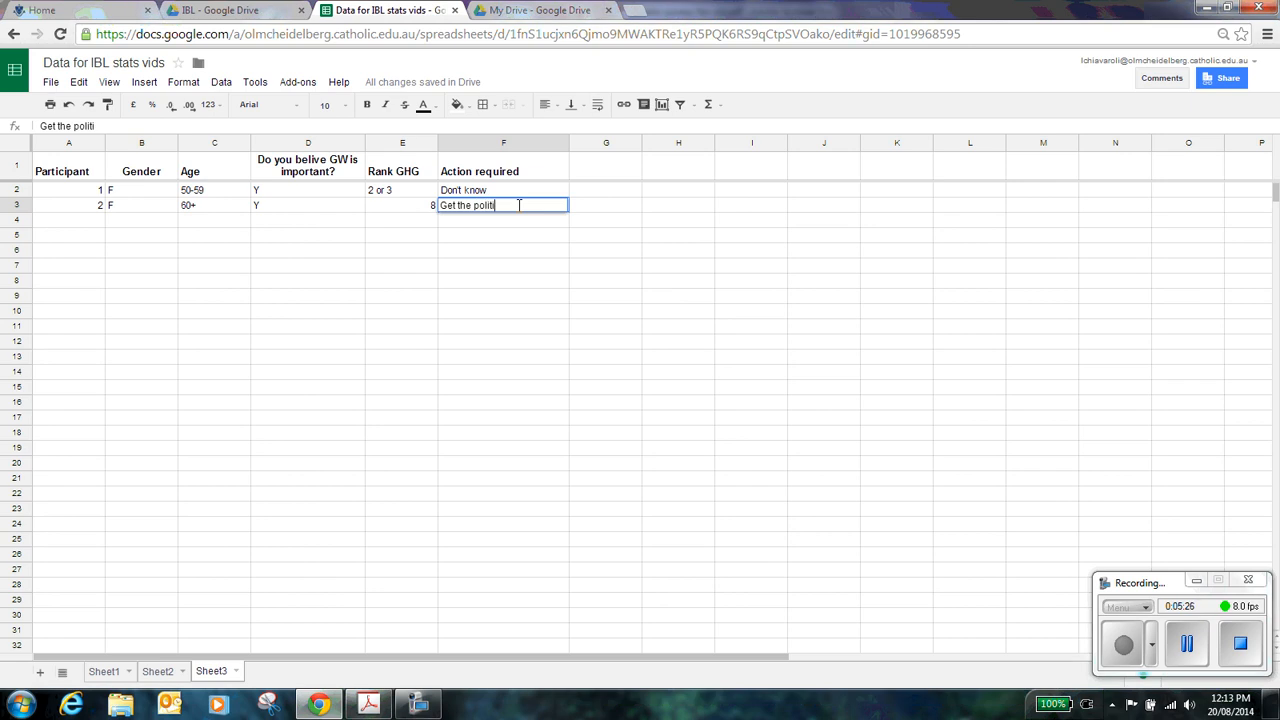
type("cians to take more action")
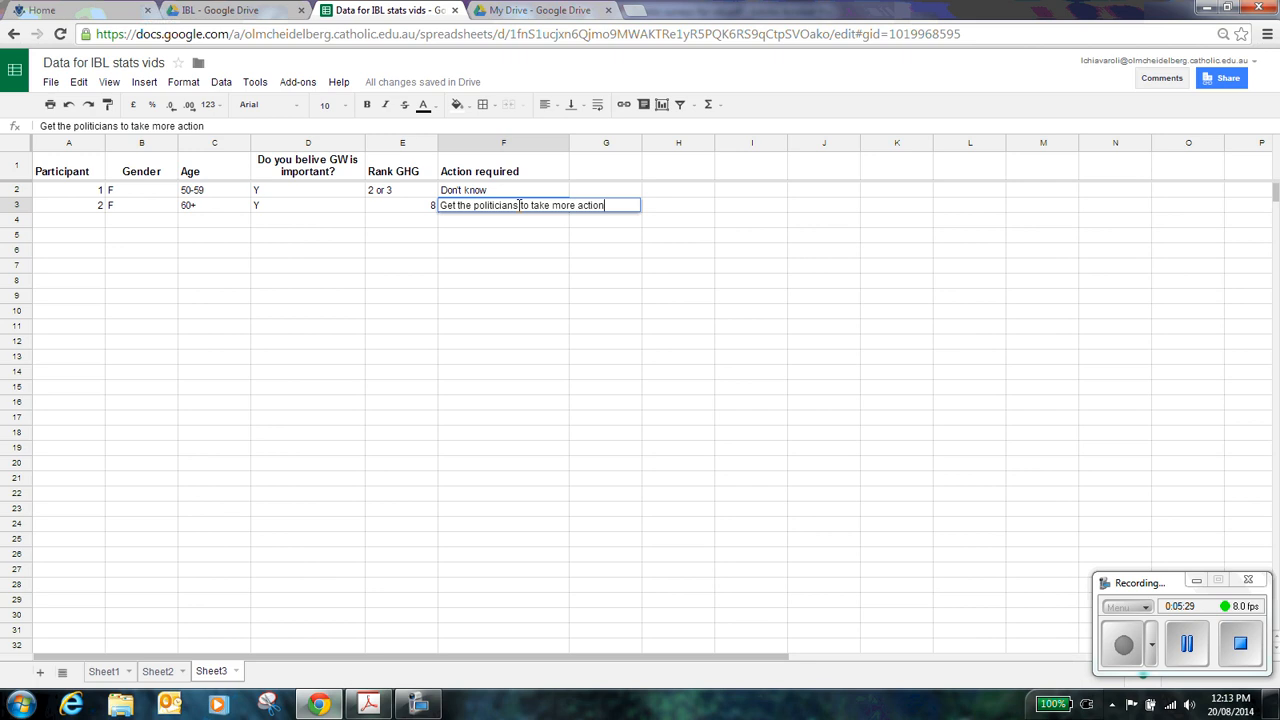
left_click(574, 237)
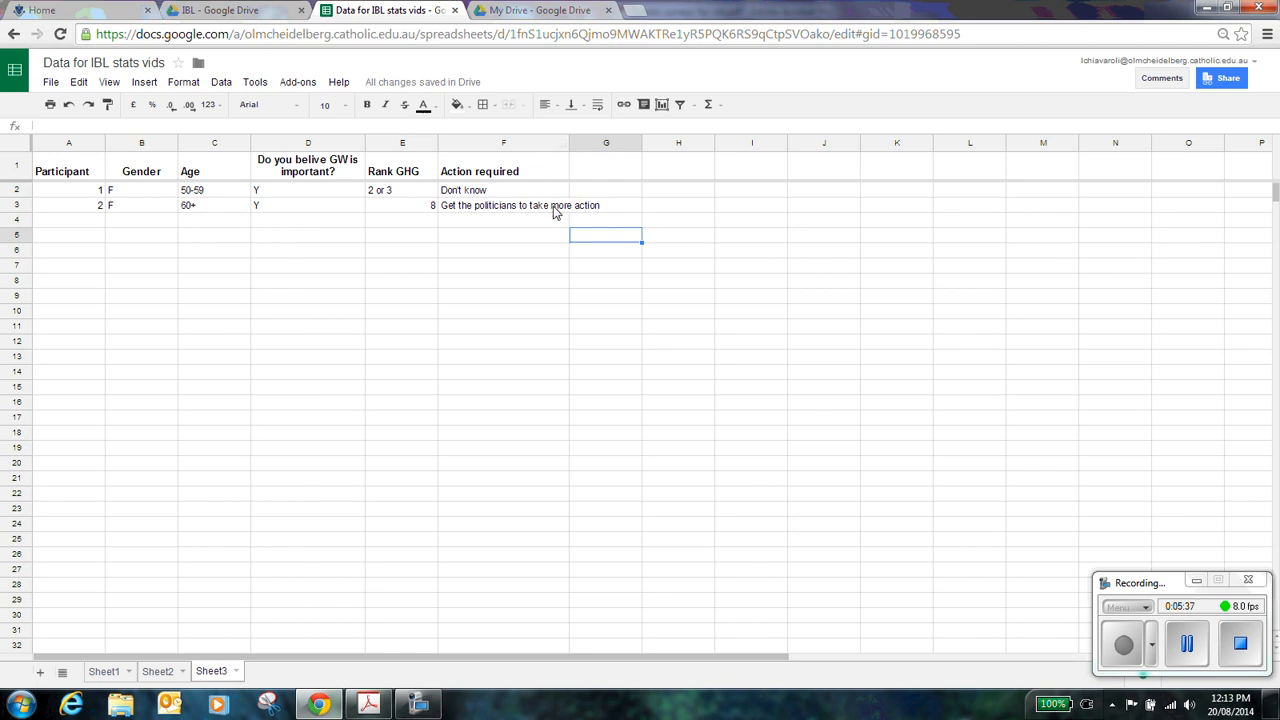
Step: Make the Action required column slightly narrower and wrap the text of participant 2's answer within its cell
left_click_drag(569, 143, 645, 143)
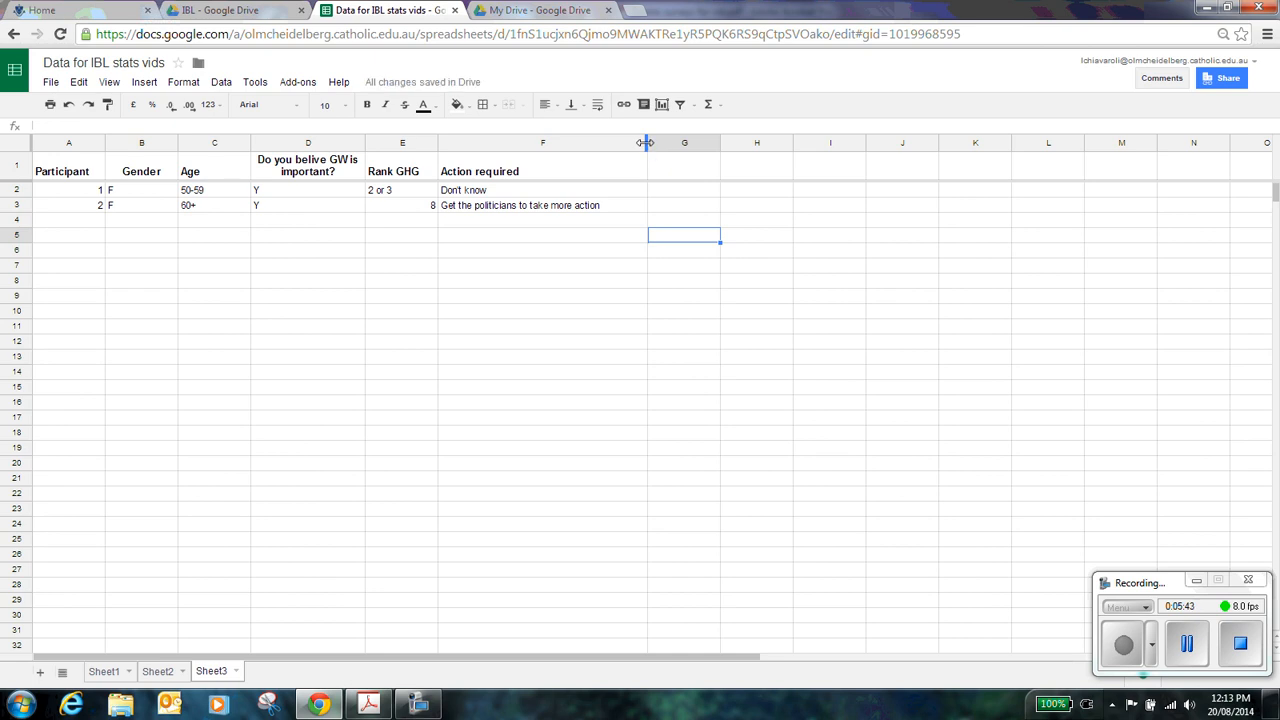
left_click_drag(645, 143, 552, 143)
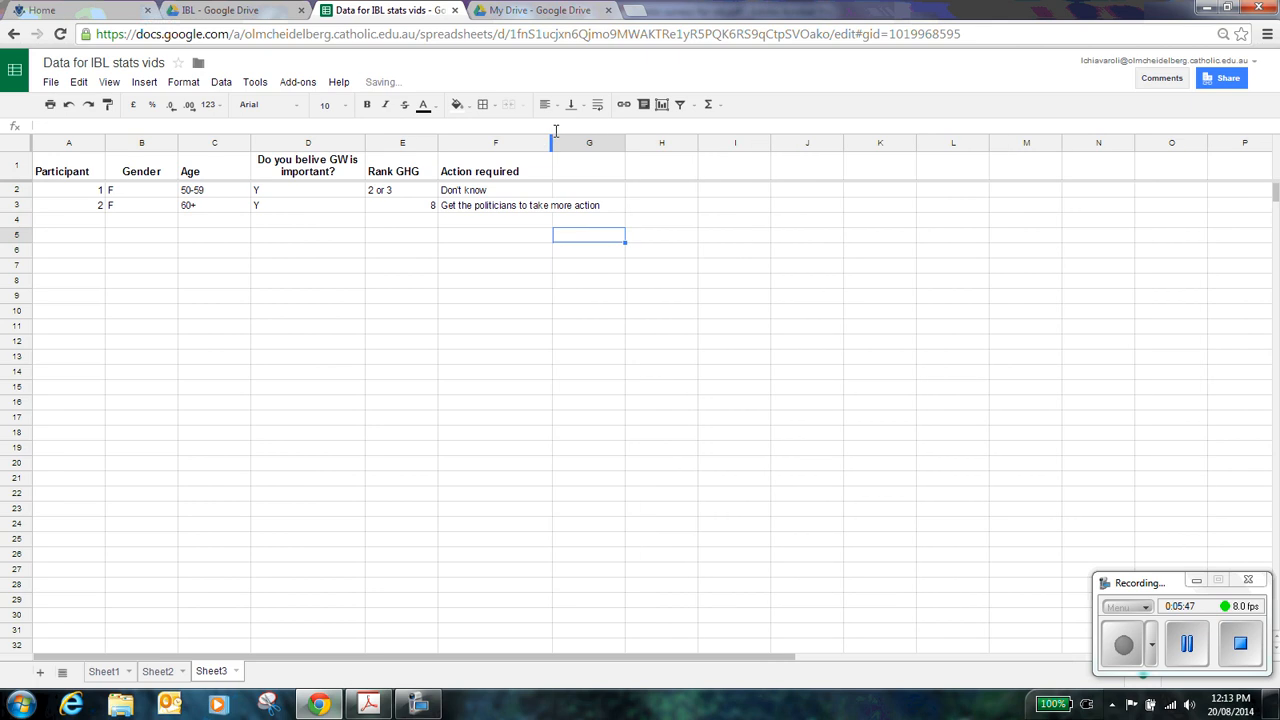
left_click(528, 208)
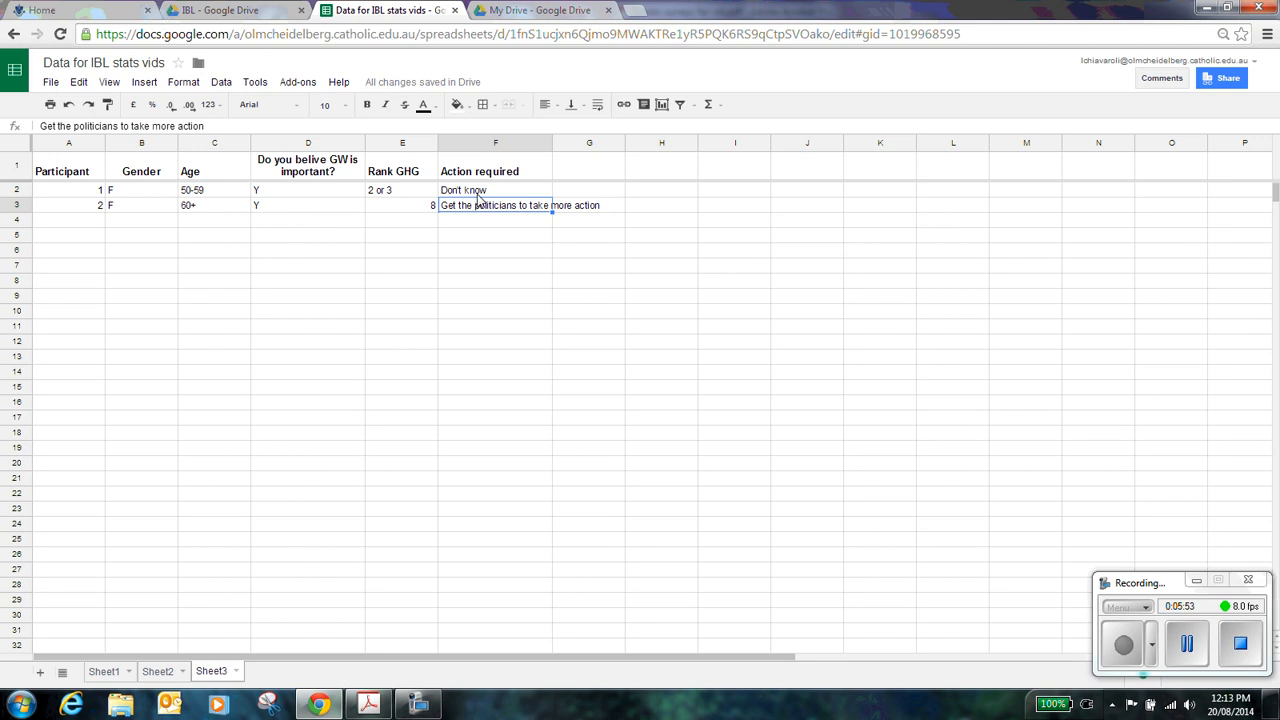
left_click(184, 86)
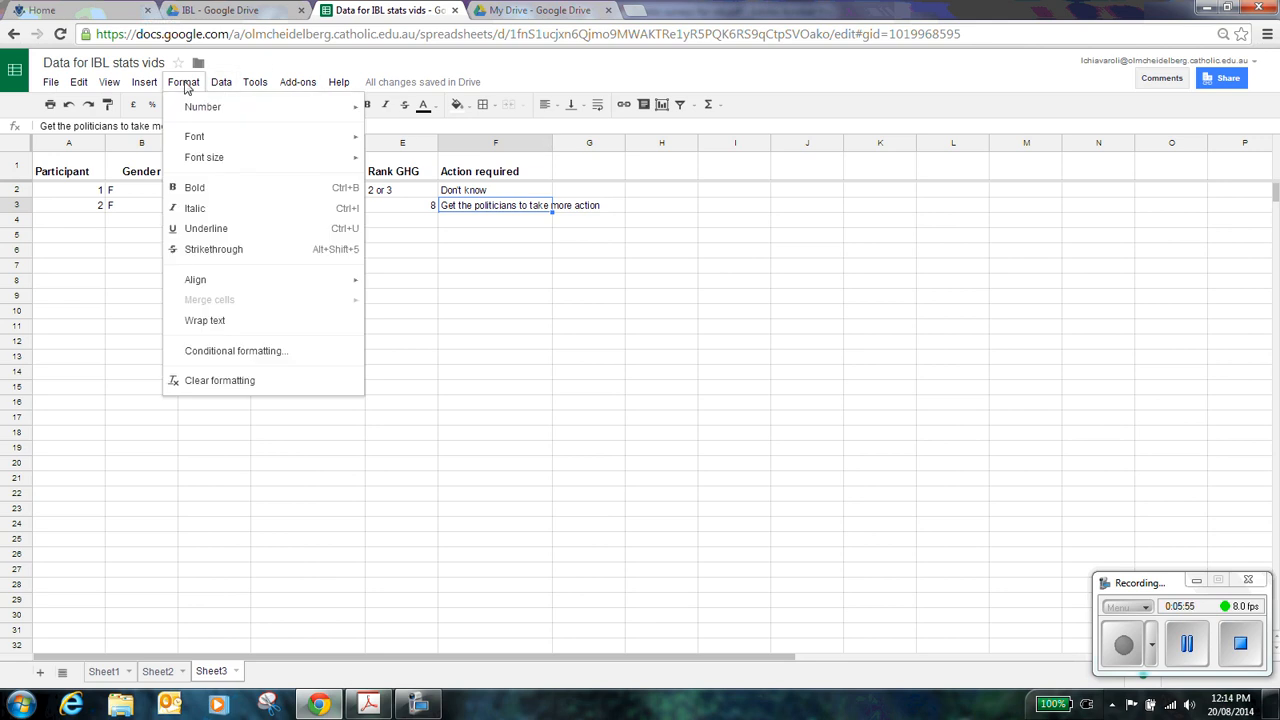
left_click(241, 322)
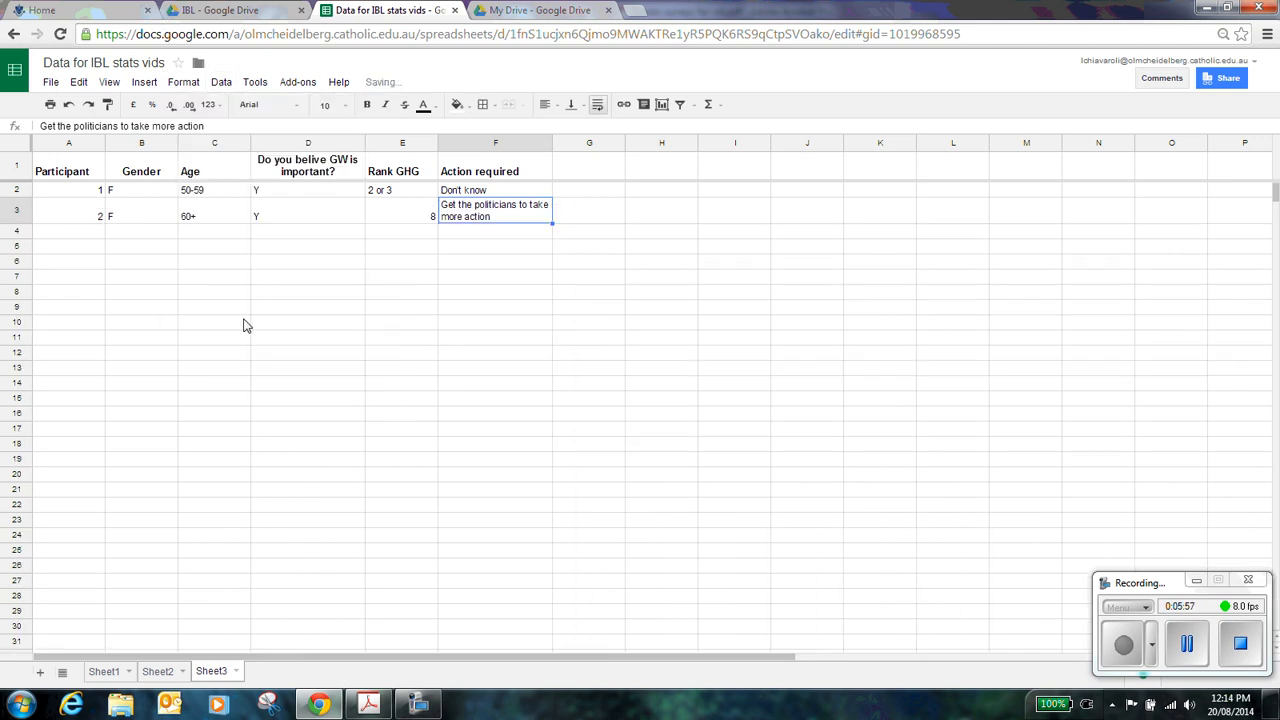
left_click(621, 296)
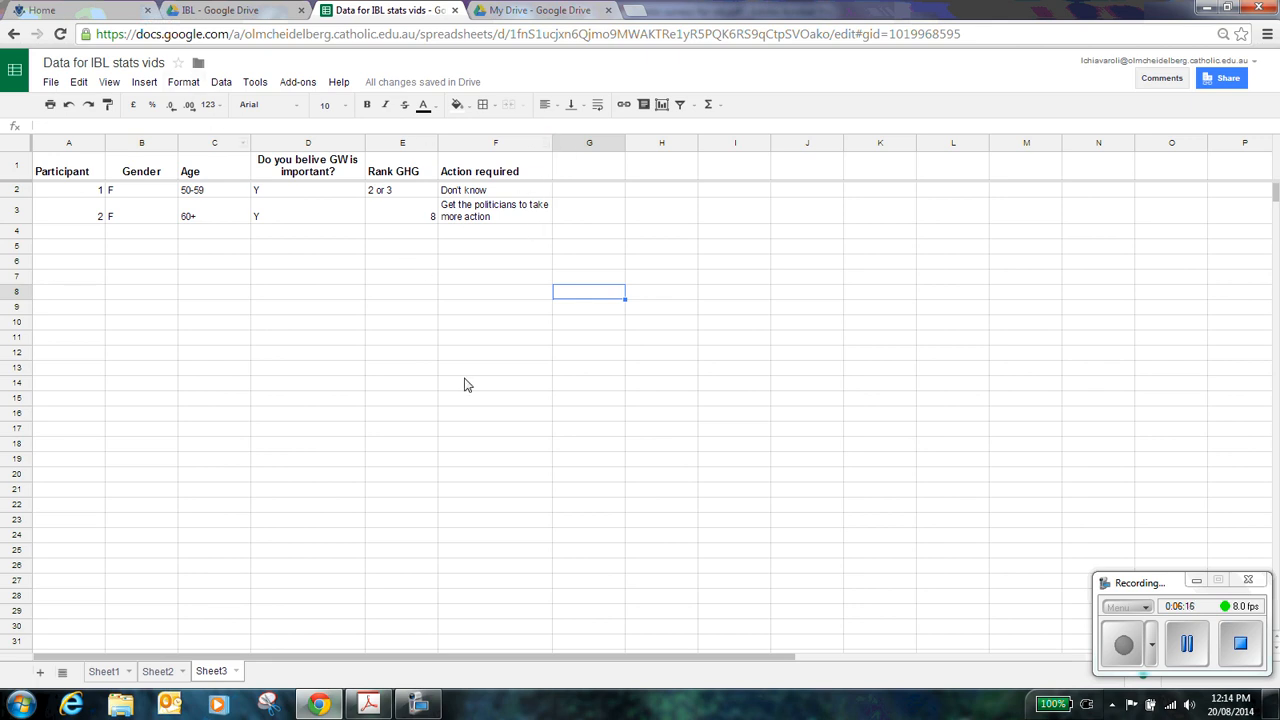
Step: Open Sheet2 and look through the completed table of survey answers
left_click(173, 674)
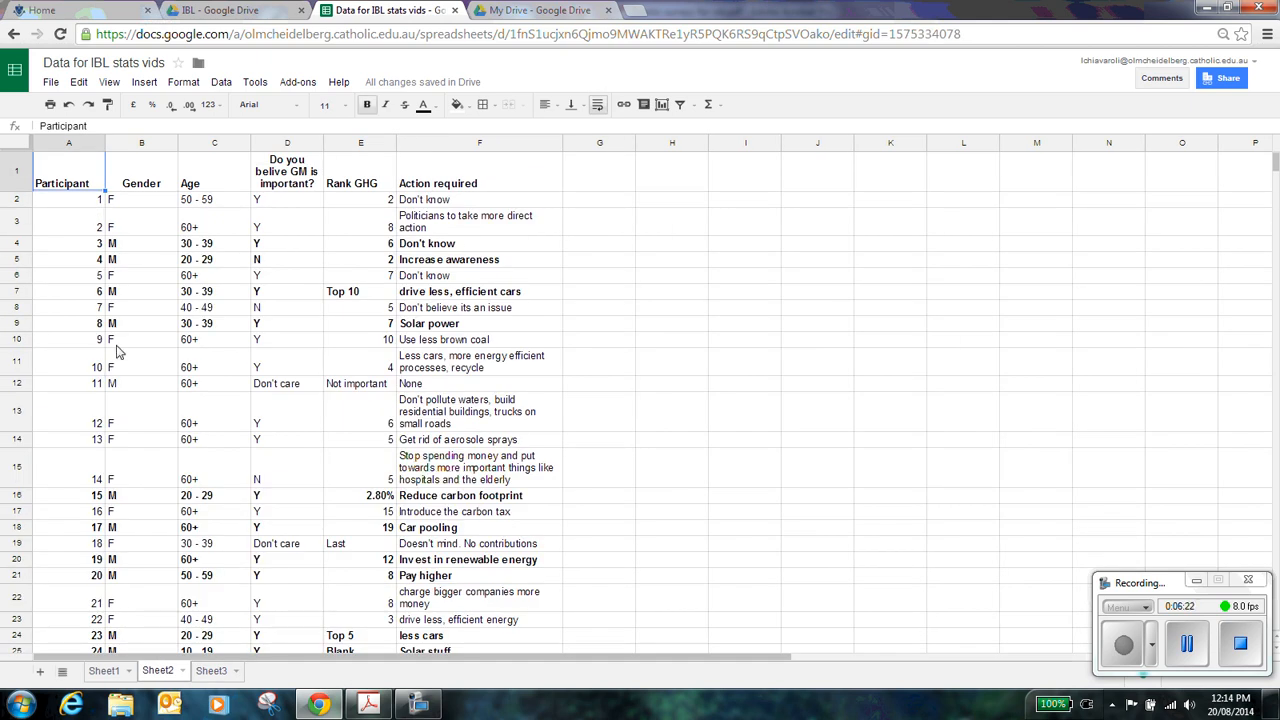
scroll(120, 355, "down", 5)
scroll(100, 510, "up", 5)
Step: View the file types that can be created in Google Drive's IBL folder and return to the survey data spreadsheet
left_click(228, 11)
left_click(60, 165)
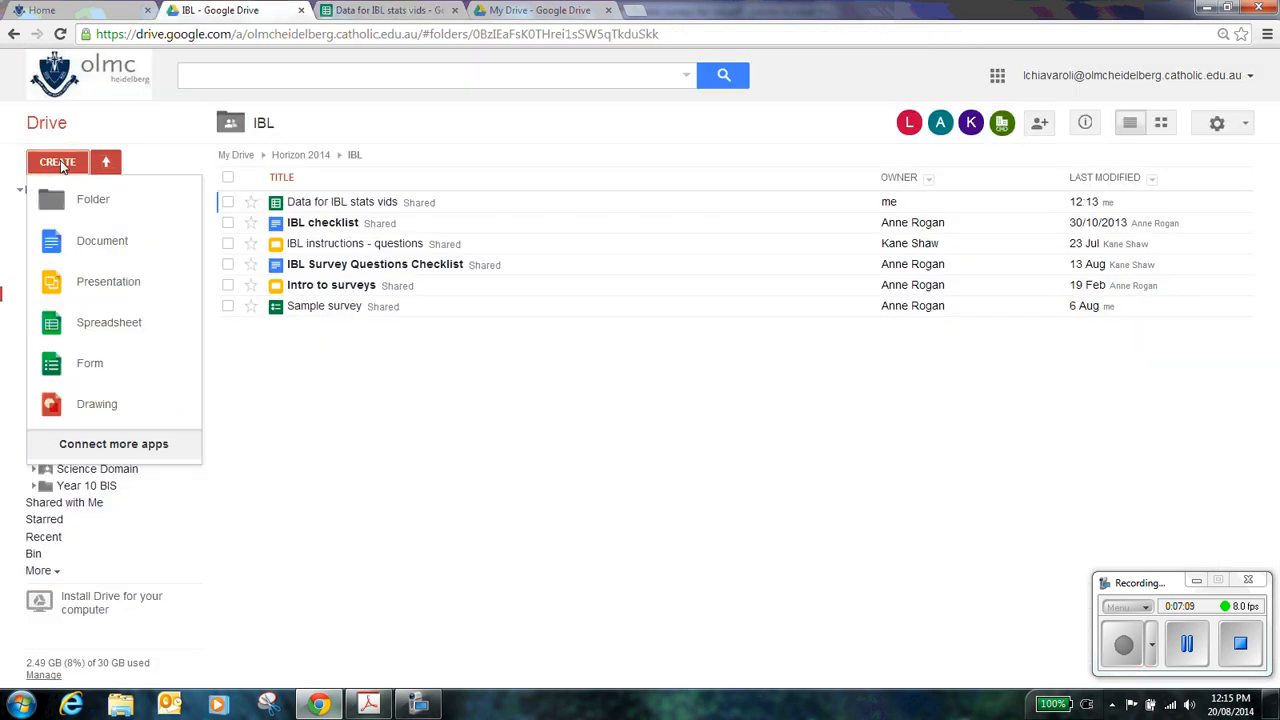
left_click(385, 10)
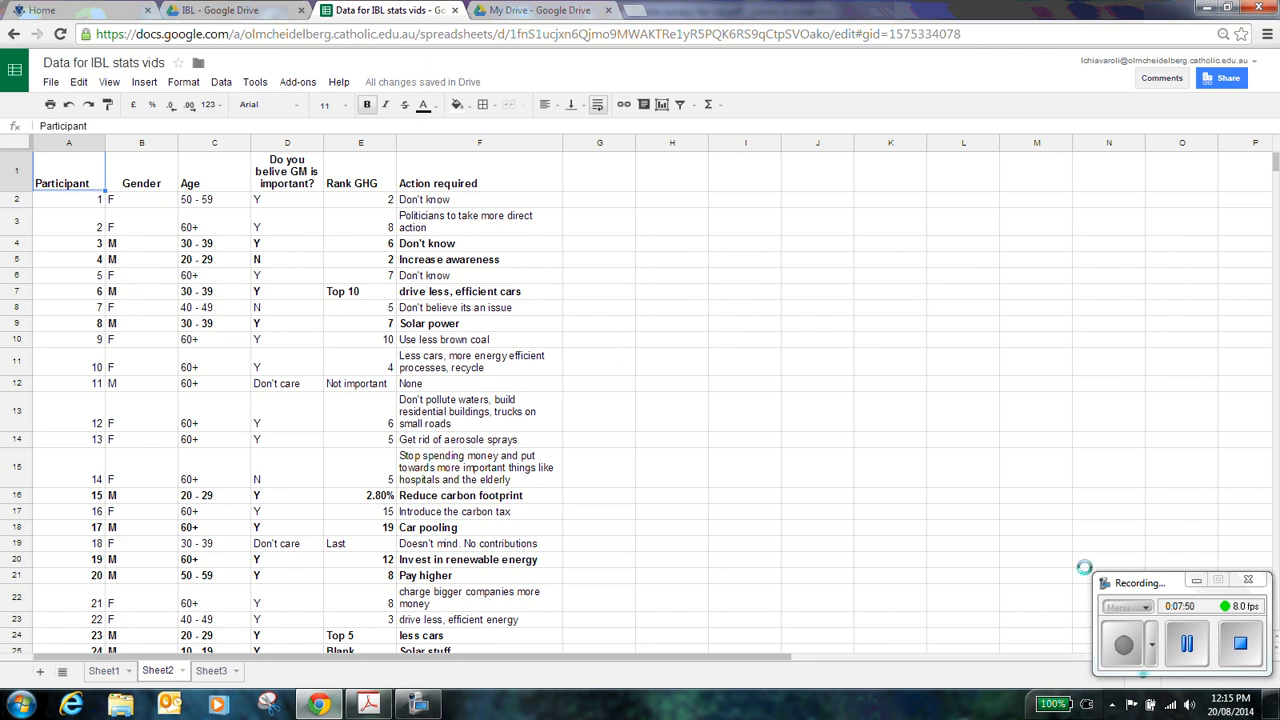
left_click(1117, 650)
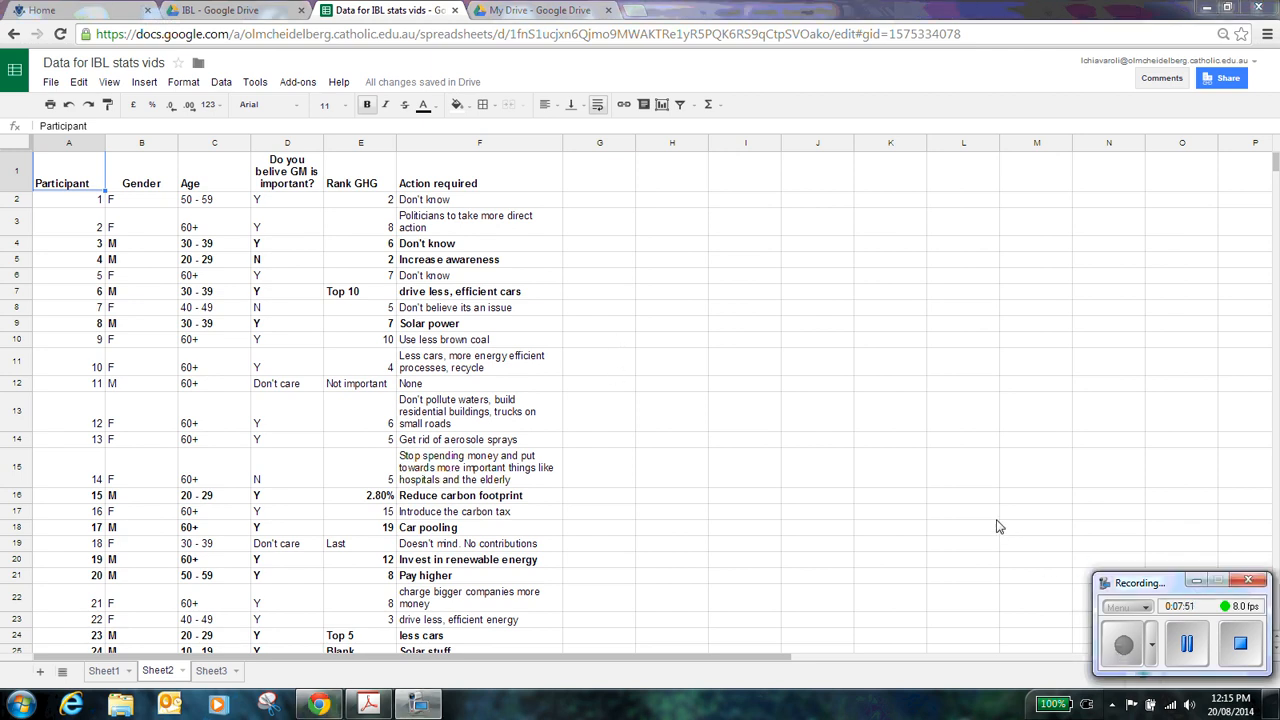